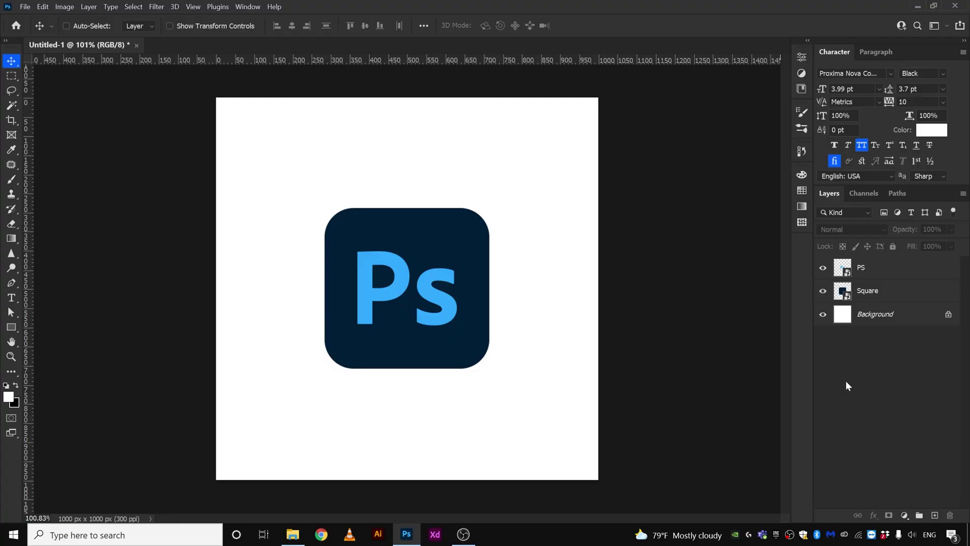
Step: Toggle the PS and Square layers' visibility to inspect the logo, then select the Background layer
{"action": "left_click", "coordinate": [876, 273]}
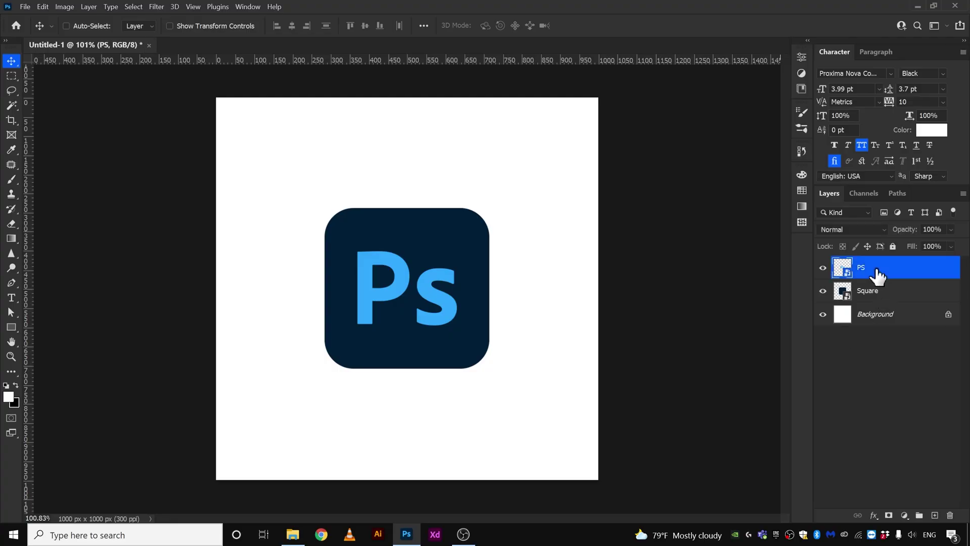
{"action": "left_click", "coordinate": [823, 268]}
{"action": "left_click", "coordinate": [823, 268]}
{"action": "left_click", "coordinate": [823, 268]}
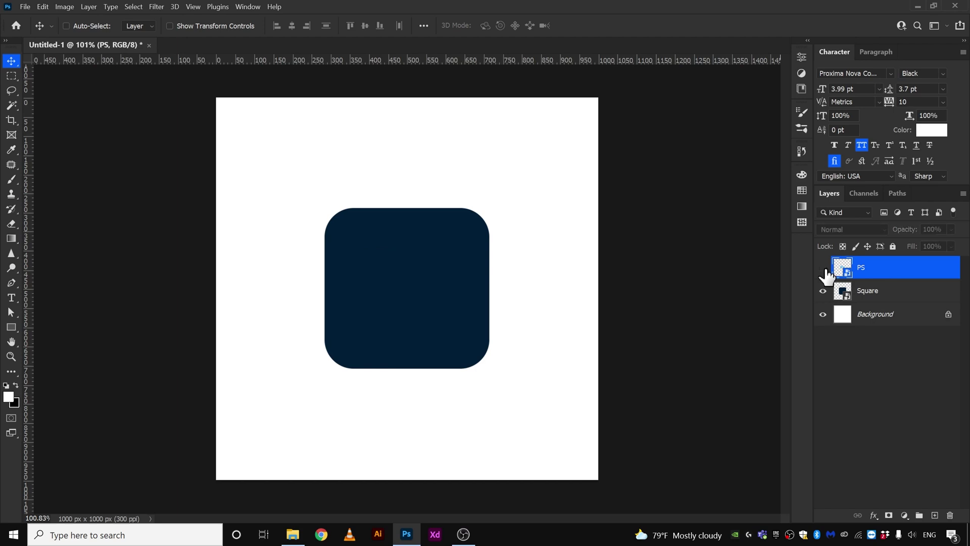
{"action": "left_click", "coordinate": [823, 269]}
{"action": "left_click", "coordinate": [864, 297]}
{"action": "left_click", "coordinate": [823, 291]}
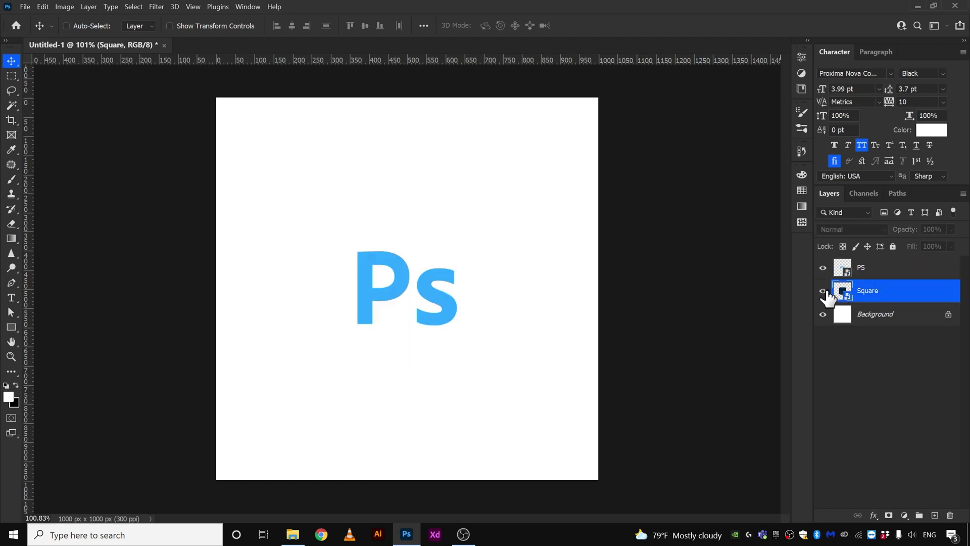
{"action": "left_click", "coordinate": [823, 291]}
{"action": "left_click", "coordinate": [873, 316]}
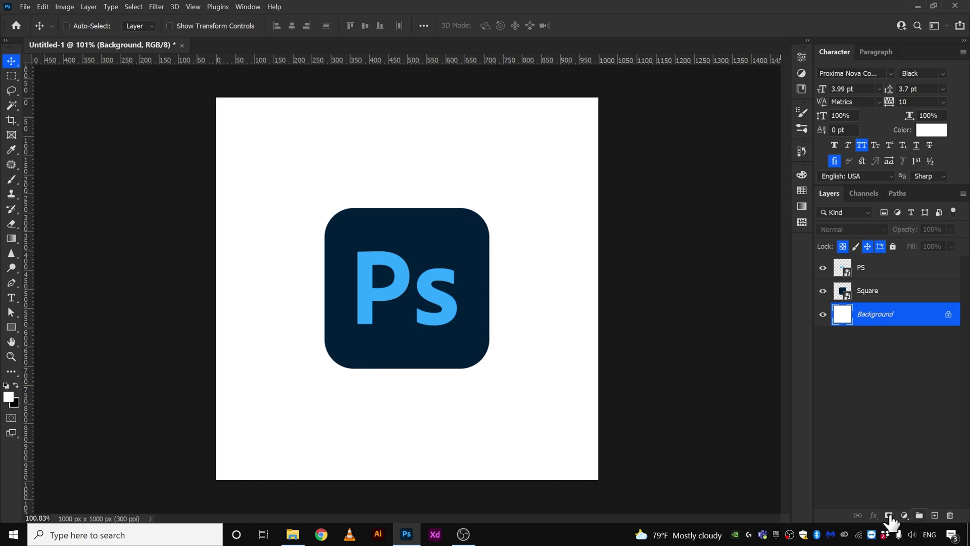
Step: Add a Solid Color fill layer above the Background in near-black navy #111217
{"action": "left_click", "coordinate": [905, 516]}
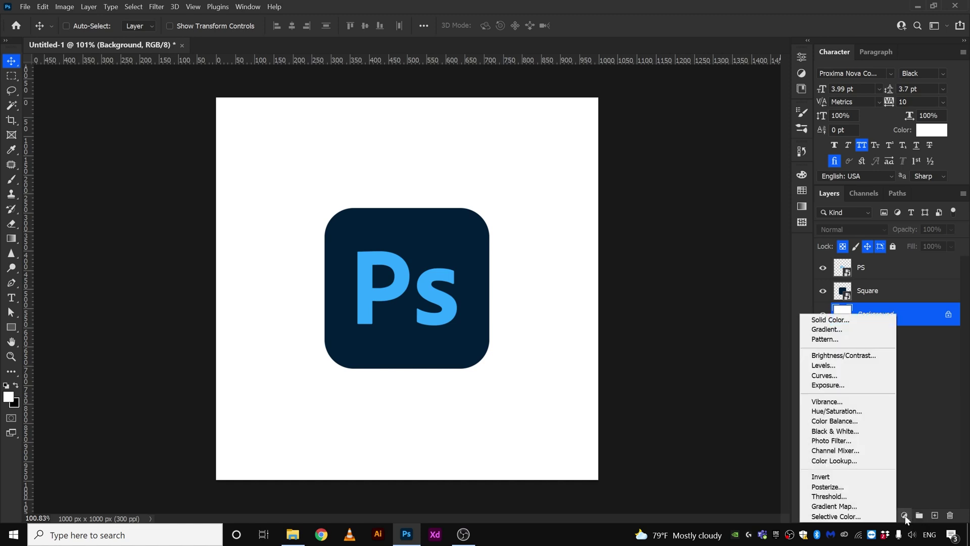
{"action": "left_click", "coordinate": [827, 322]}
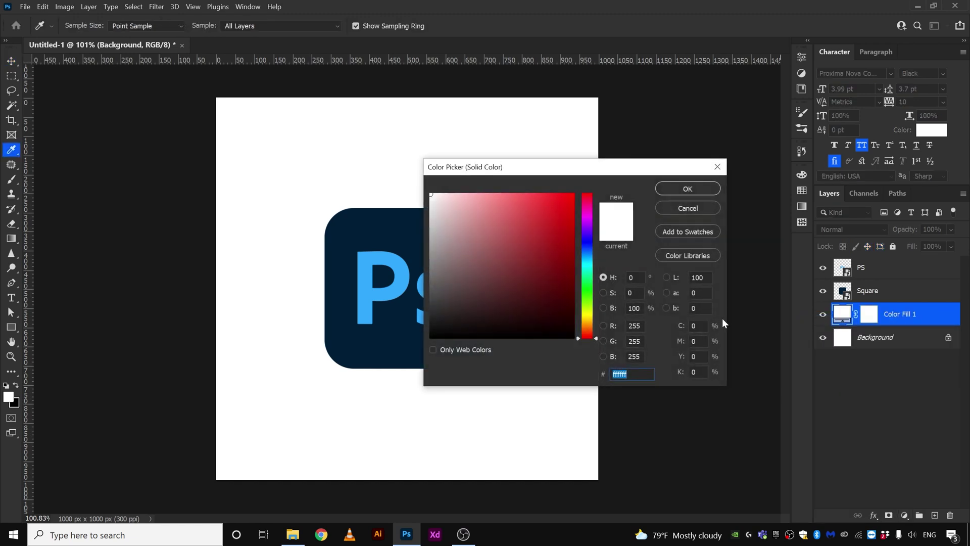
{"action": "left_click_drag", "start_coordinate": [519, 172], "coordinate": [507, 135]}
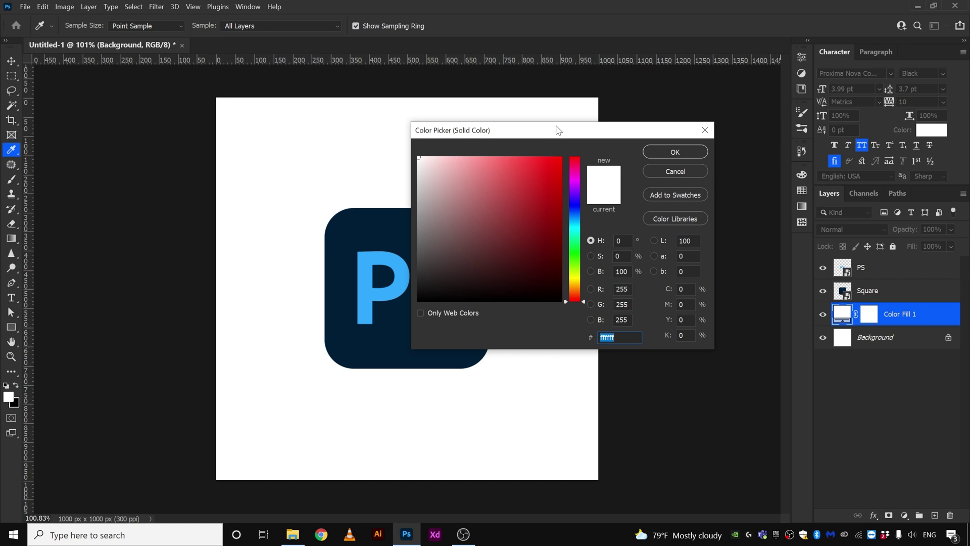
{"action": "left_click_drag", "start_coordinate": [544, 134], "coordinate": [667, 171]}
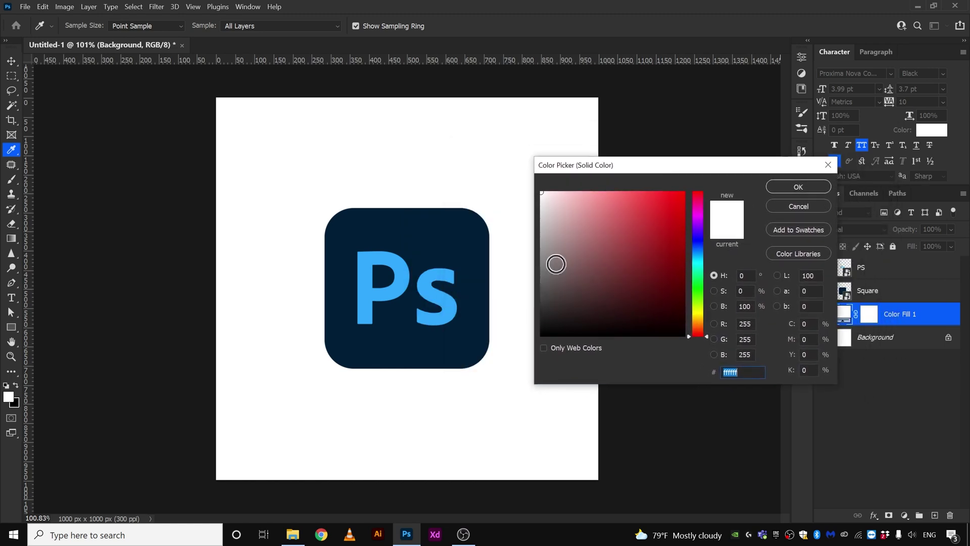
{"action": "left_click_drag", "start_coordinate": [563, 173], "coordinate": [518, 169]}
{"action": "left_click_drag", "start_coordinate": [511, 305], "coordinate": [483, 317]}
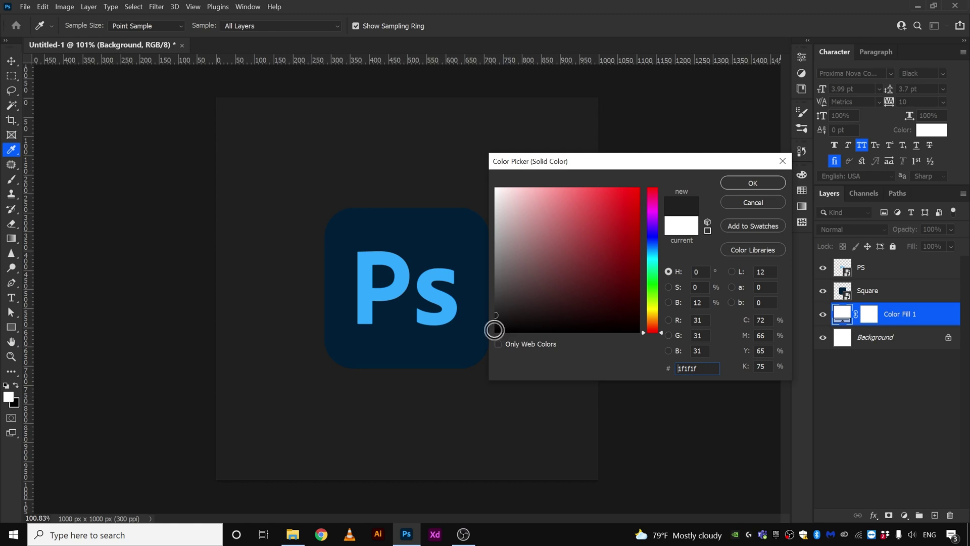
{"action": "type", "text": "121421"}
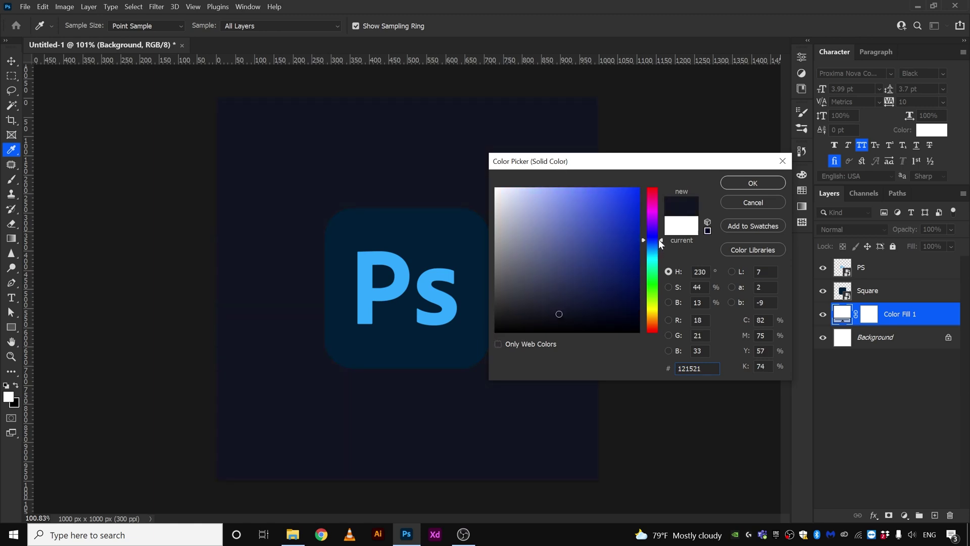
{"action": "left_click_drag", "start_coordinate": [540, 316], "coordinate": [531, 319]}
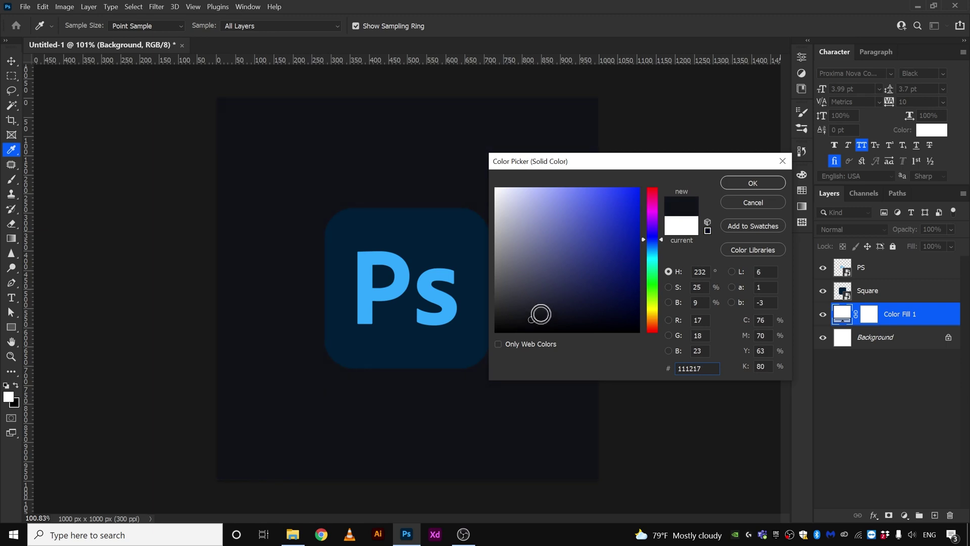
{"action": "left_click", "coordinate": [745, 184]}
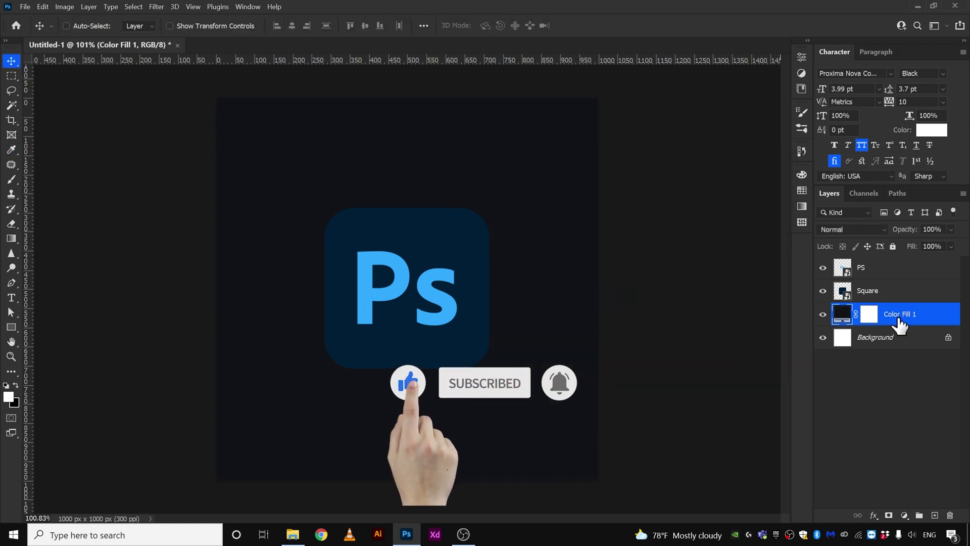
Step: Give the PS text layer a white #ffffff Color Overlay through Blending Options
{"action": "left_click", "coordinate": [883, 270]}
{"action": "right_click", "coordinate": [886, 267]}
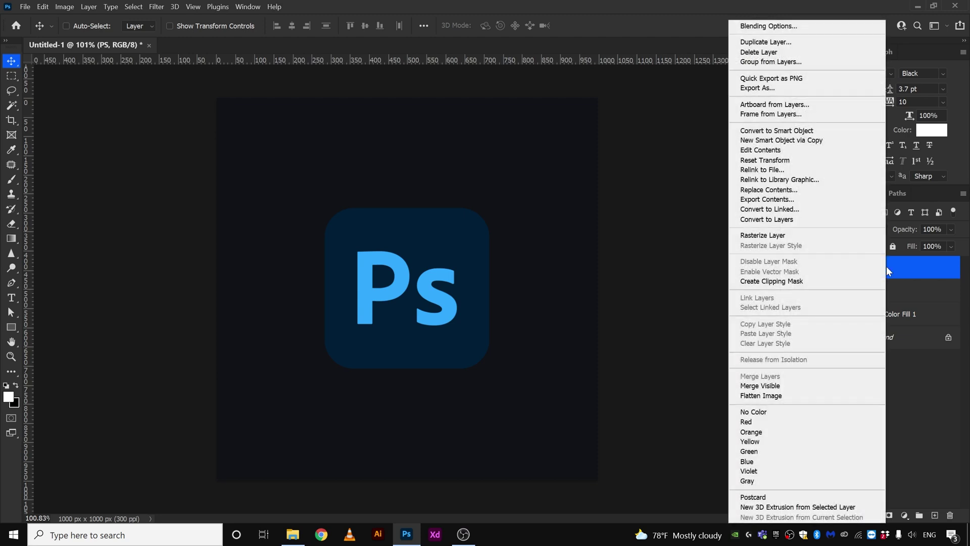
{"action": "left_click", "coordinate": [779, 28]}
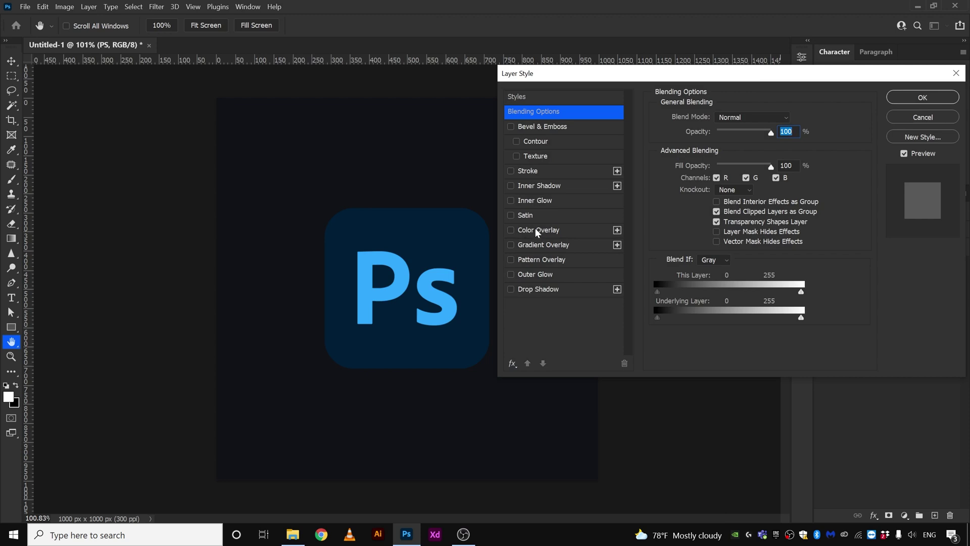
{"action": "left_click", "coordinate": [537, 231]}
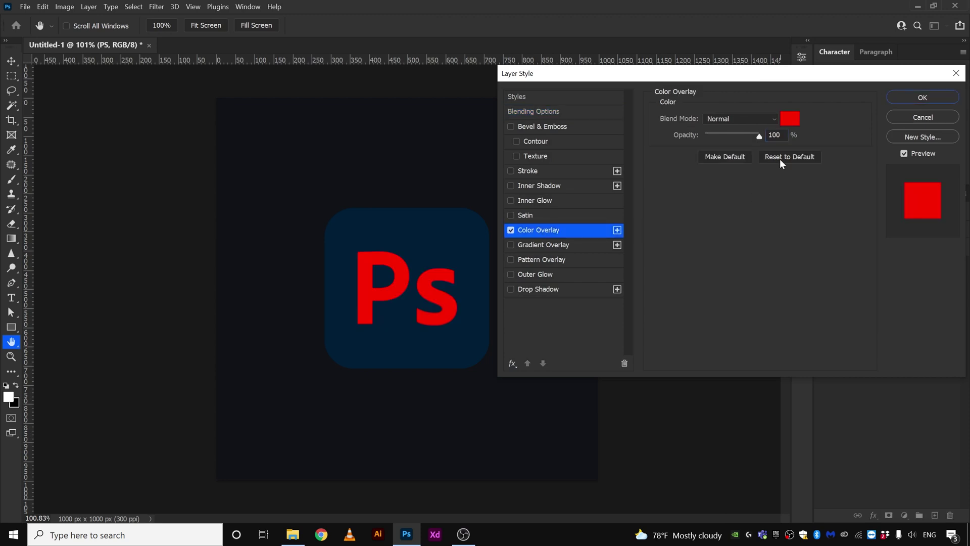
{"action": "left_click", "coordinate": [791, 119]}
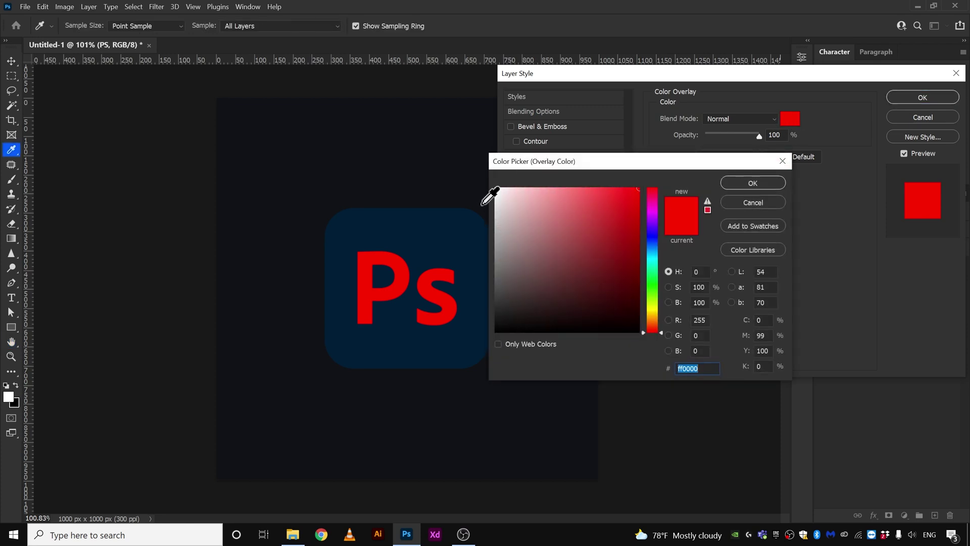
{"action": "left_click_drag", "start_coordinate": [499, 192], "coordinate": [485, 178]}
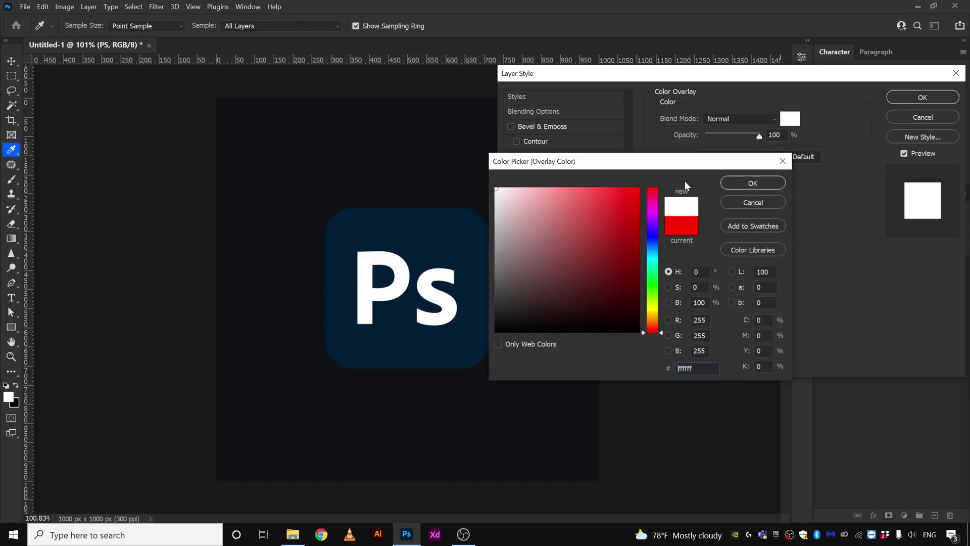
{"action": "left_click", "coordinate": [753, 183]}
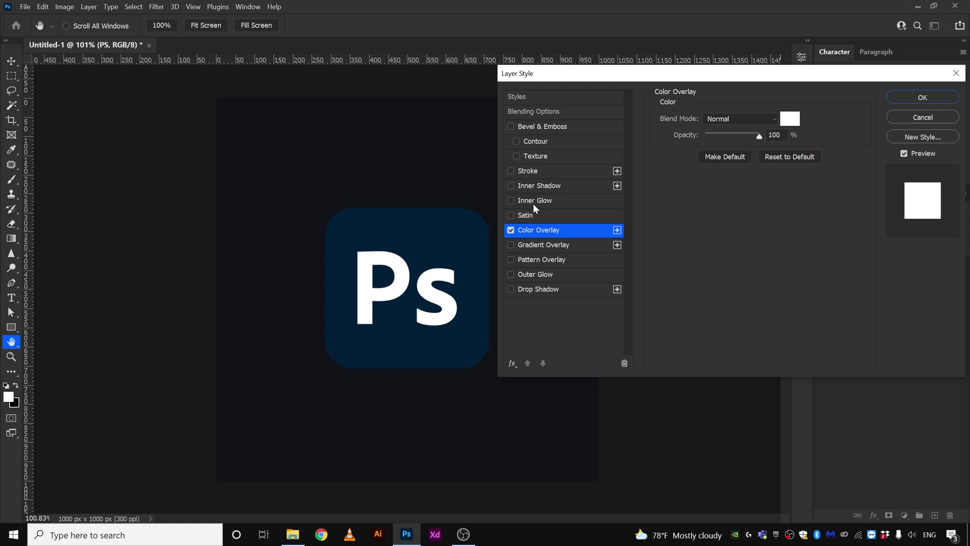
Step: Add an Outer Glow to the Ps letters, reset it to defaults and colour it vivid blue 005aff
{"action": "left_click", "coordinate": [534, 274]}
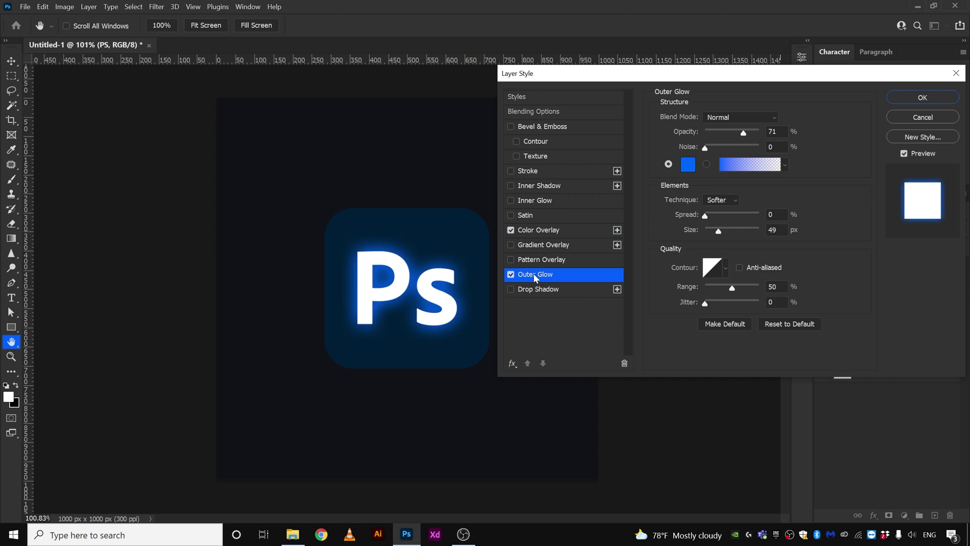
{"action": "left_click", "coordinate": [768, 326]}
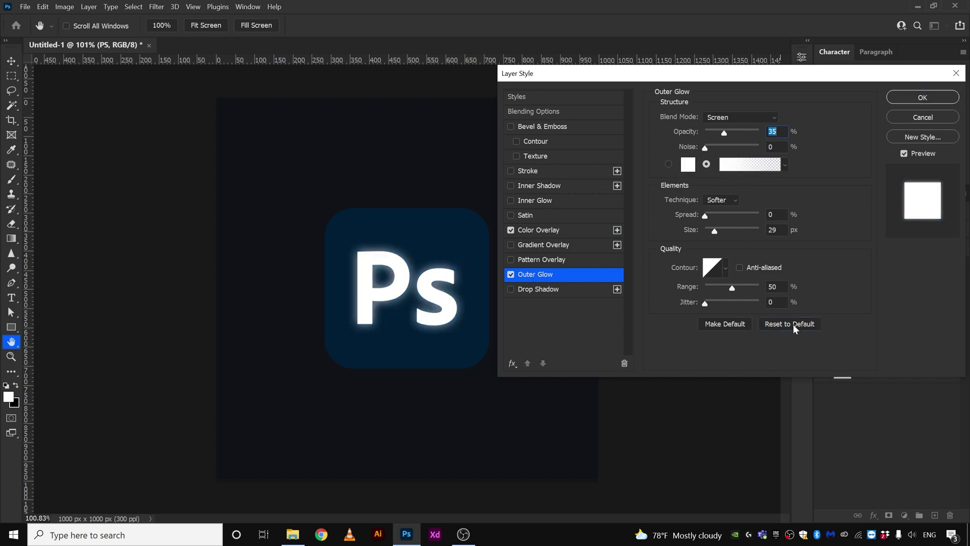
{"action": "left_click", "coordinate": [688, 164]}
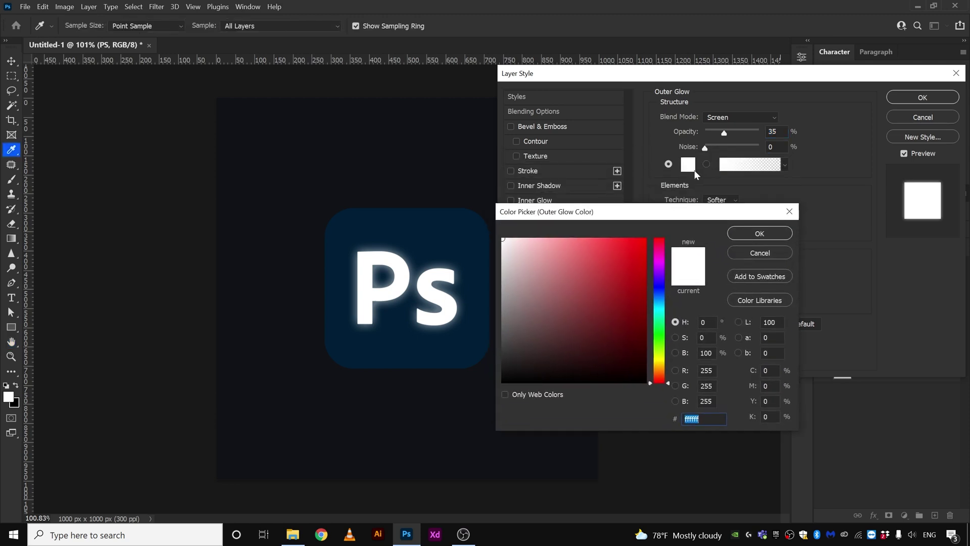
{"action": "left_click", "coordinate": [659, 295]}
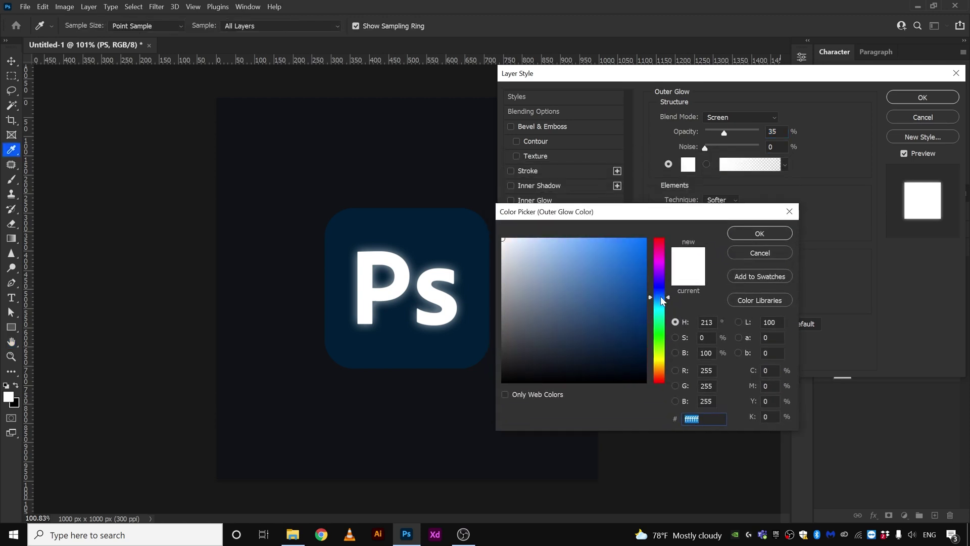
{"action": "left_click_drag", "start_coordinate": [643, 298], "coordinate": [656, 232]}
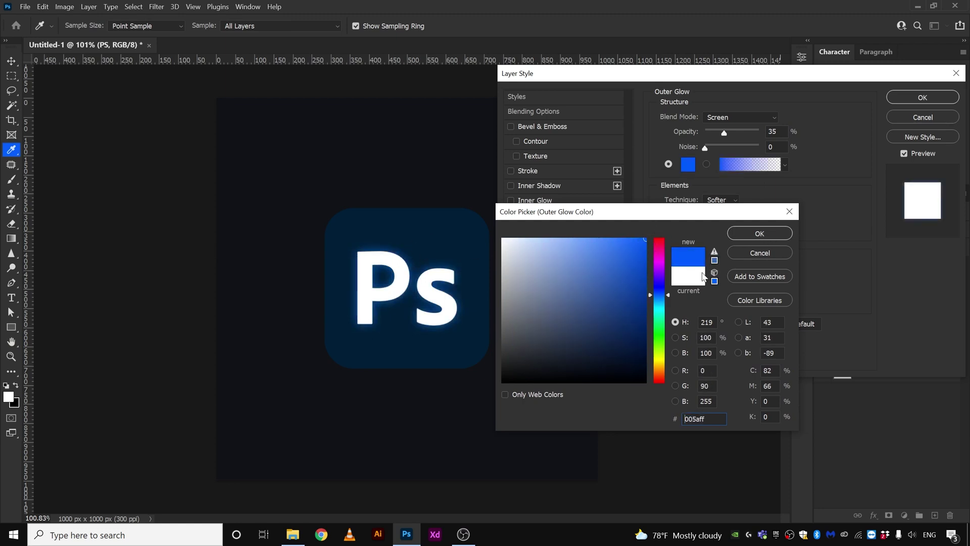
{"action": "left_click", "coordinate": [759, 233]}
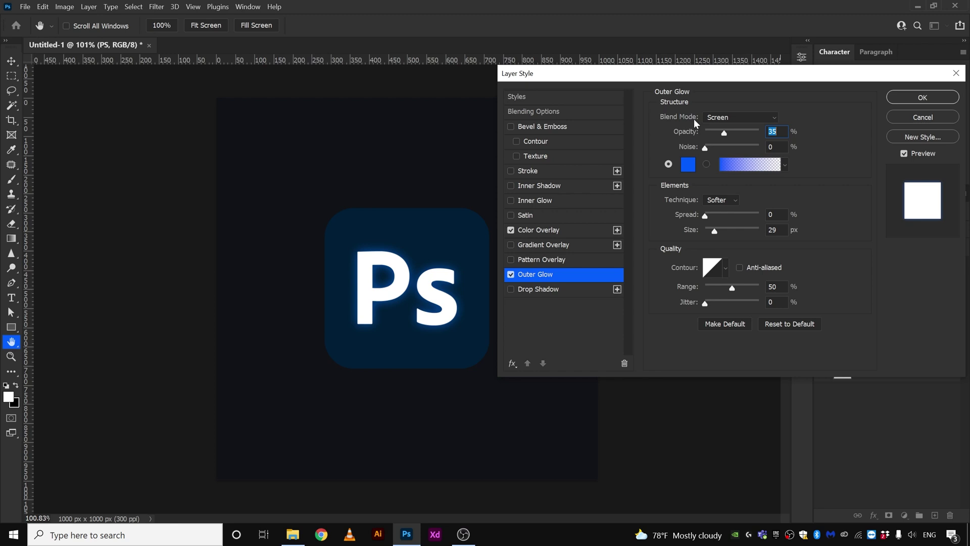
Step: Set the glow to Normal blend at 72% opacity, widen it to about 59 px, and apply
{"action": "left_click", "coordinate": [709, 118]}
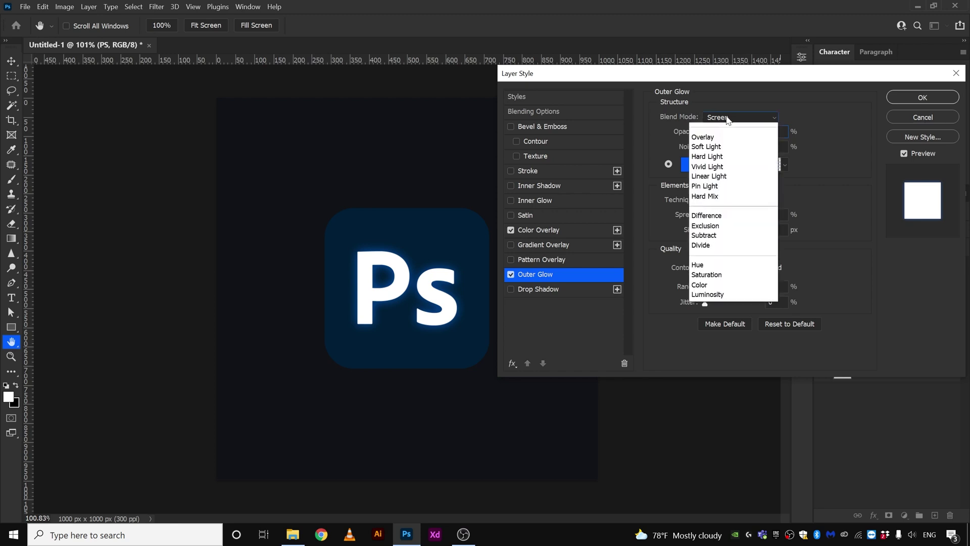
{"action": "left_click", "coordinate": [704, 129]}
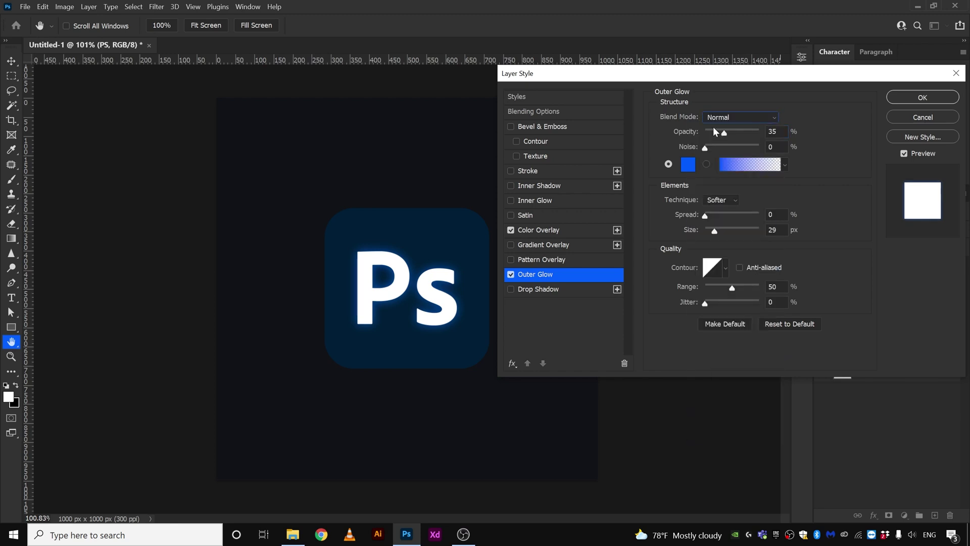
{"action": "left_click_drag", "start_coordinate": [723, 133], "coordinate": [738, 136]}
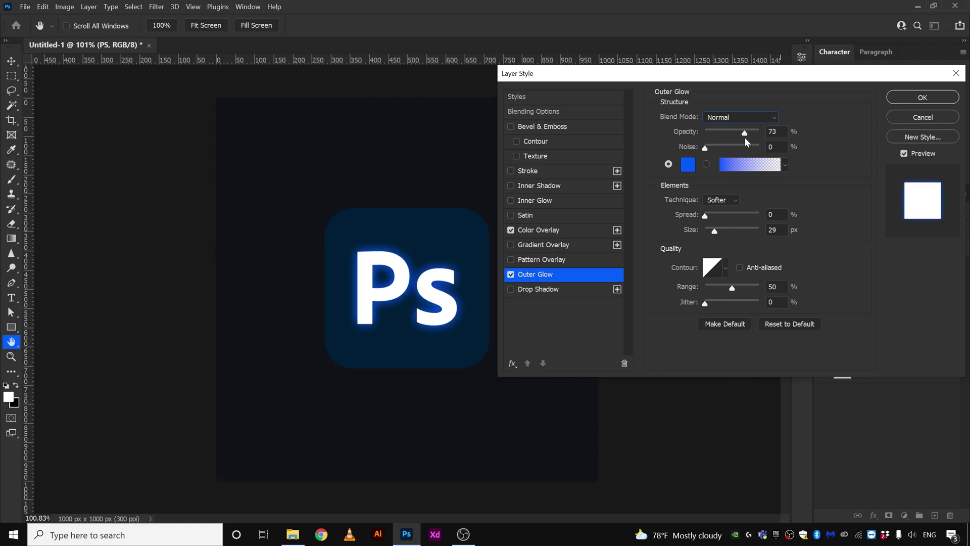
{"action": "left_click_drag", "start_coordinate": [744, 138], "coordinate": [744, 137]}
{"action": "left_click_drag", "start_coordinate": [714, 231], "coordinate": [720, 232]}
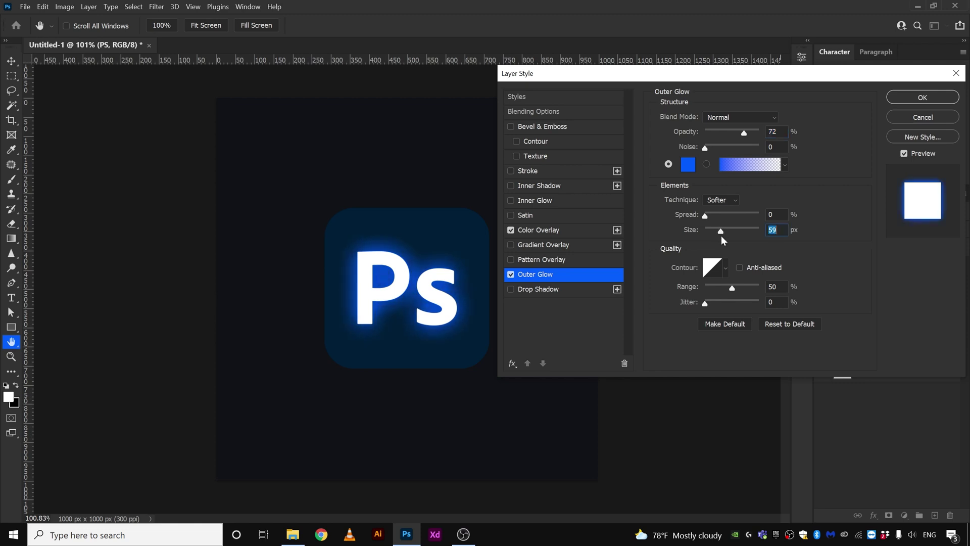
{"action": "left_click", "coordinate": [923, 98]}
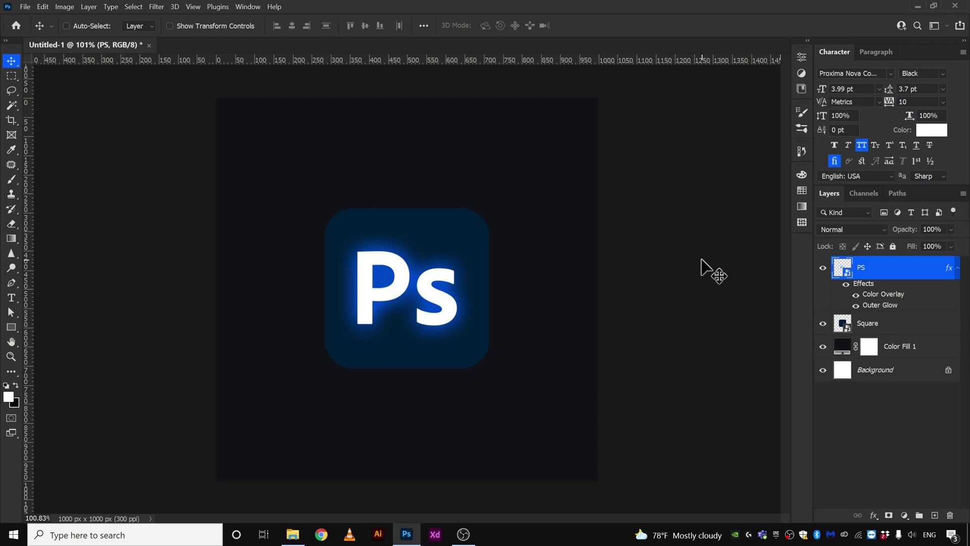
Step: Add a bright blue 0048ff Solid Color fill layer on top and target its layer mask
{"action": "left_click", "coordinate": [905, 516]}
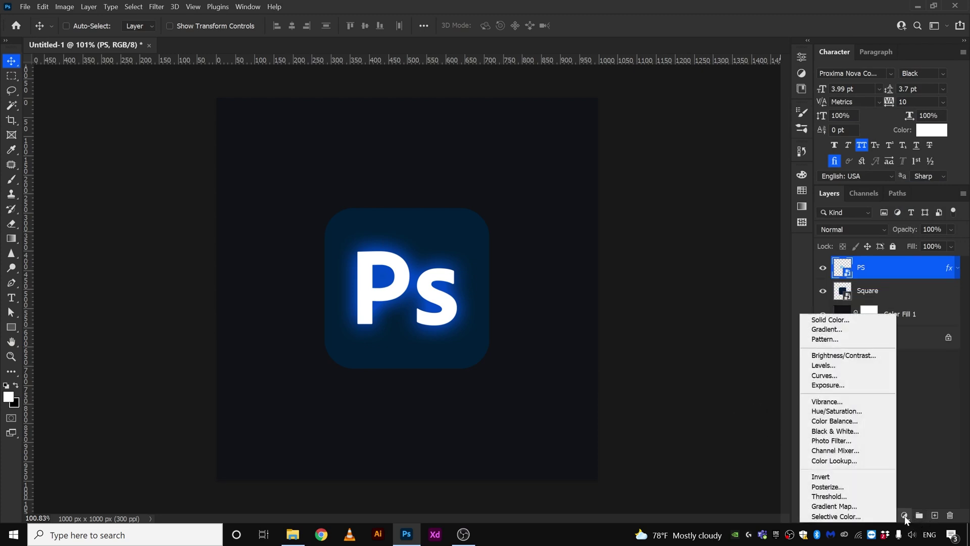
{"action": "left_click", "coordinate": [828, 321]}
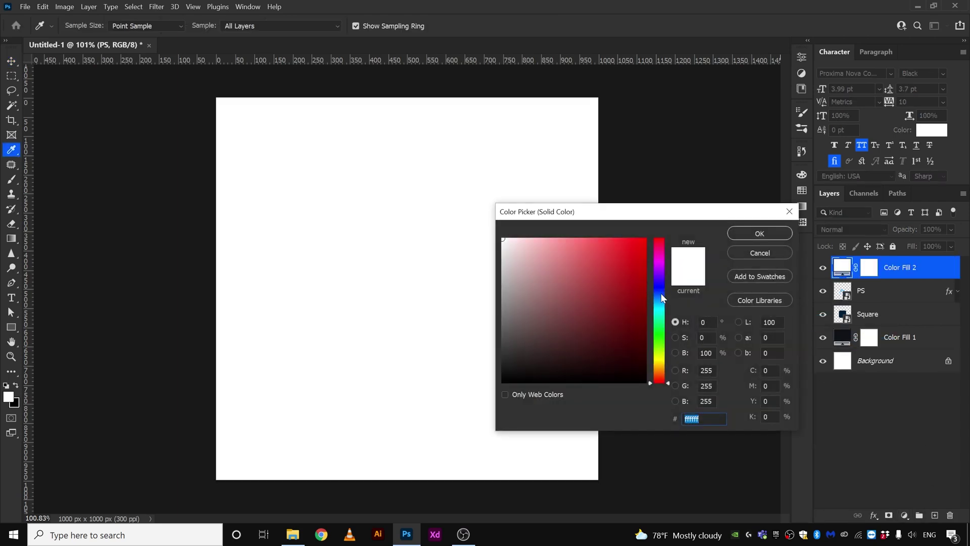
{"action": "left_click", "coordinate": [661, 293]}
{"action": "left_click_drag", "start_coordinate": [619, 283], "coordinate": [651, 225]}
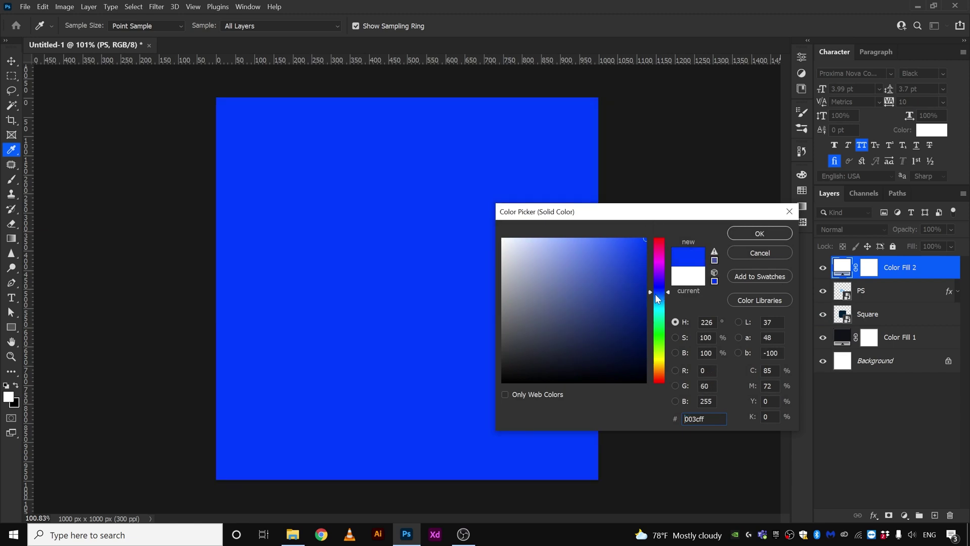
{"action": "left_click_drag", "start_coordinate": [657, 299], "coordinate": [664, 294]}
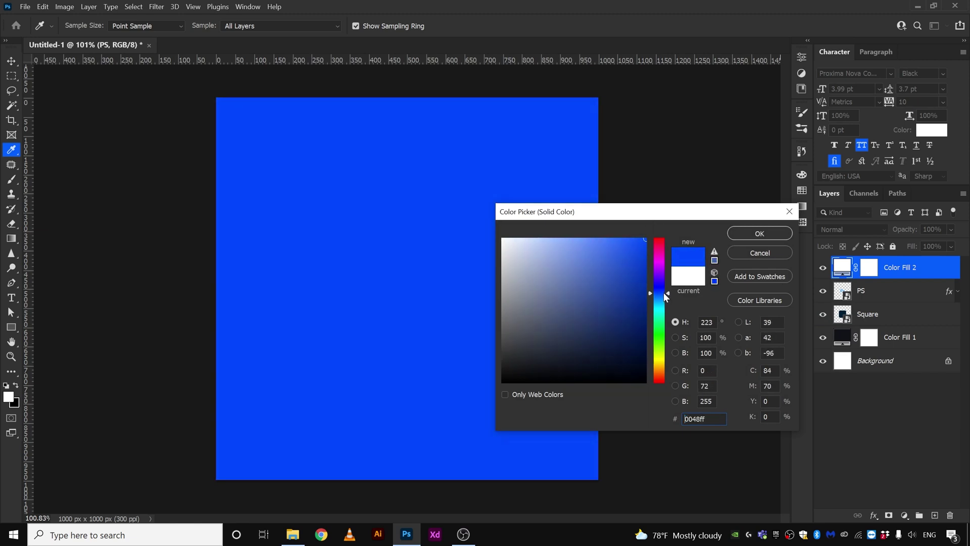
{"action": "left_click", "coordinate": [754, 234]}
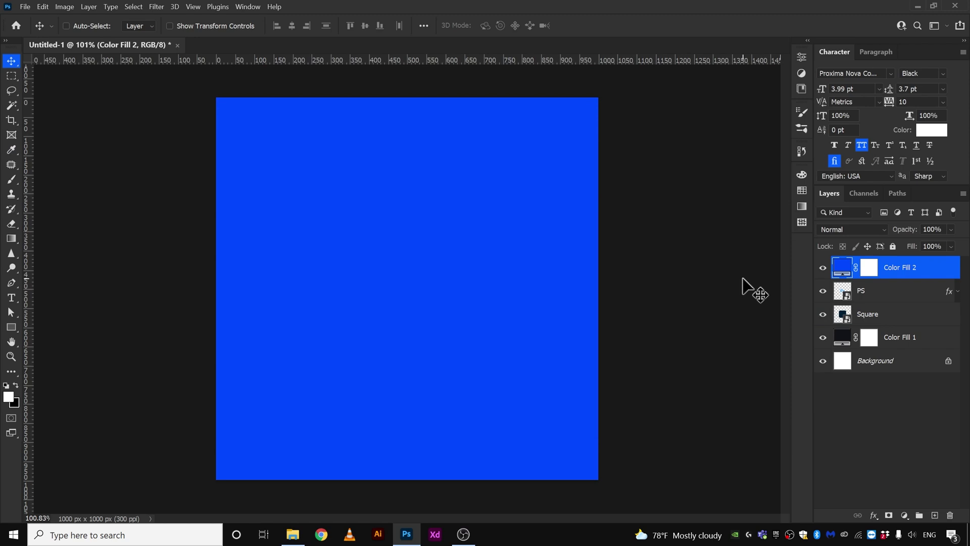
{"action": "left_click", "coordinate": [868, 270]}
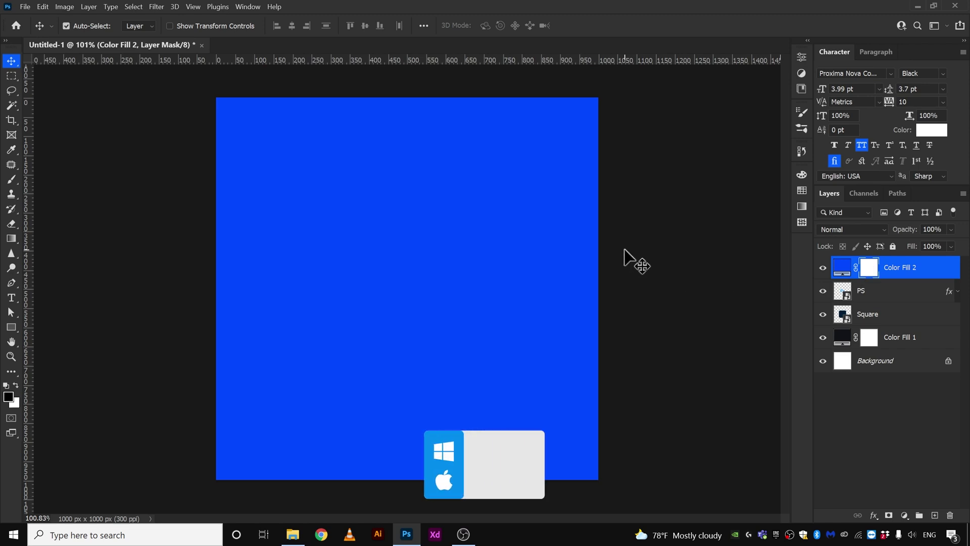
Step: Invert the Color Fill 2 mask with Ctrl+I to hide the blue fill, and switch to the Brush Tool
{"action": "key", "text": "ctrl+i"}
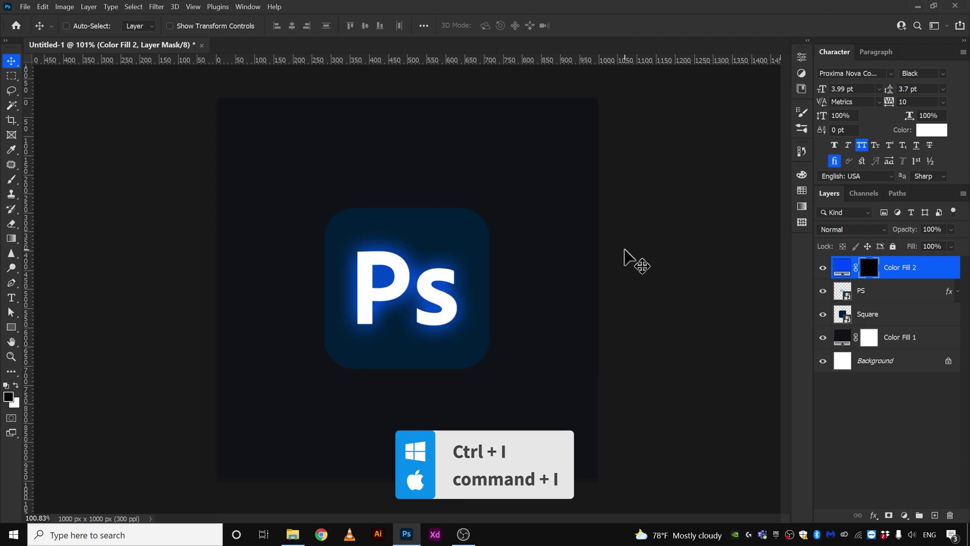
{"action": "right_click", "coordinate": [12, 182]}
{"action": "left_click", "coordinate": [56, 188]}
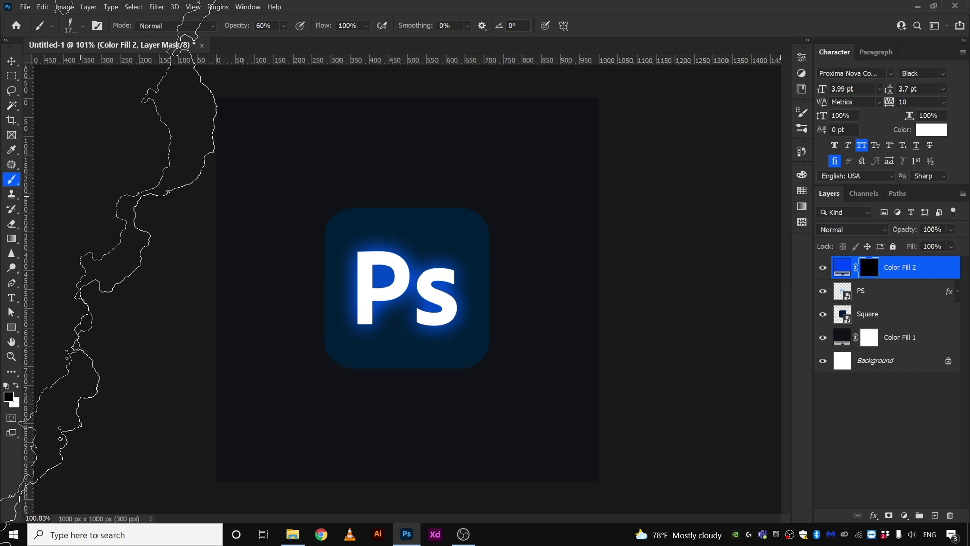
Step: Choose the Soft Round brush, shrink its diameter and set its opacity to 35%
{"action": "left_click", "coordinate": [81, 25]}
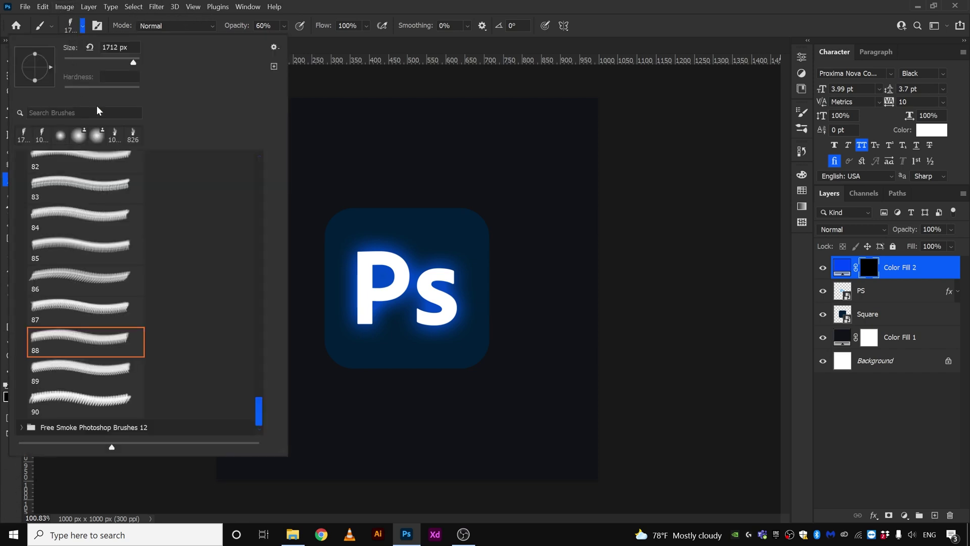
{"action": "left_click_drag", "start_coordinate": [259, 410], "coordinate": [258, 162]}
{"action": "left_click", "coordinate": [60, 135]}
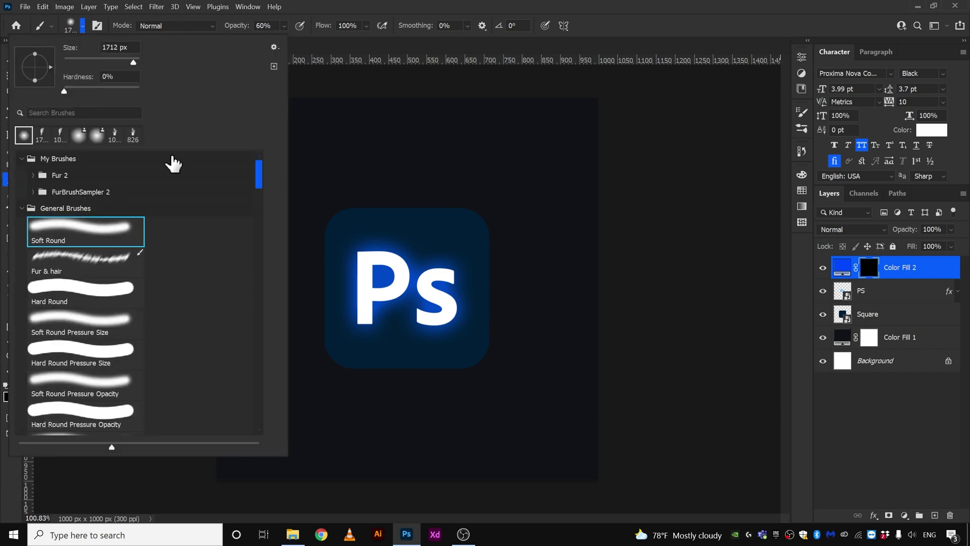
{"action": "key", "text": "Return"}
{"action": "left_click_drag", "start_coordinate": [419, 272], "coordinate": [117, 288]}
{"action": "left_click_drag", "start_coordinate": [284, 25], "coordinate": [284, 41]}
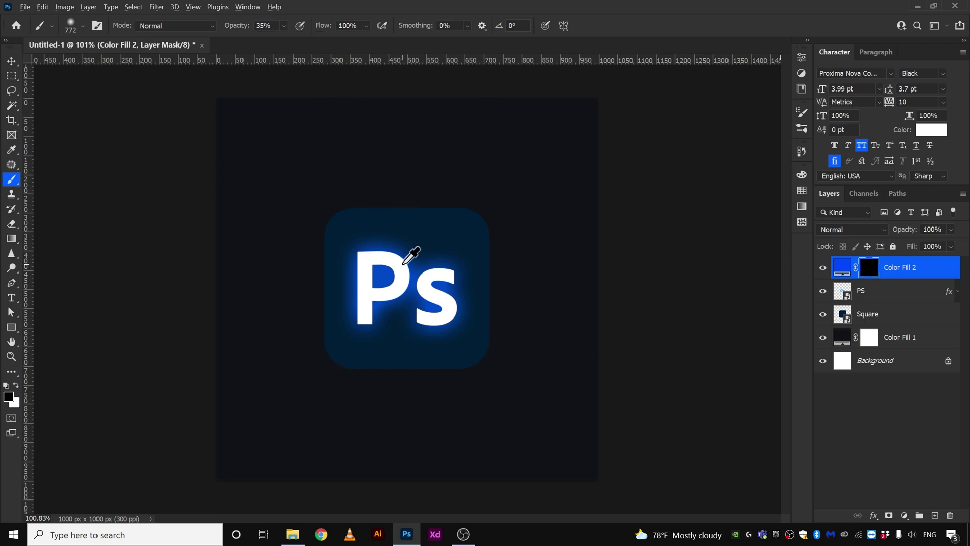
{"action": "mouse_move", "coordinate": [426, 256]}
{"action": "left_mouse_down"}
{"action": "mouse_move", "coordinate": [319, 264]}
{"action": "mouse_move", "coordinate": [475, 265]}
{"action": "mouse_move", "coordinate": [310, 271]}
{"action": "mouse_move", "coordinate": [414, 264]}
{"action": "mouse_move", "coordinate": [310, 261]}
{"action": "mouse_move", "coordinate": [387, 251]}
{"action": "left_mouse_up"}
Step: Cancel the rasterize prompt, retarget the Color Fill 2 mask and make white the foreground colour
{"action": "left_click", "coordinate": [843, 268]}
{"action": "left_click", "coordinate": [395, 267]}
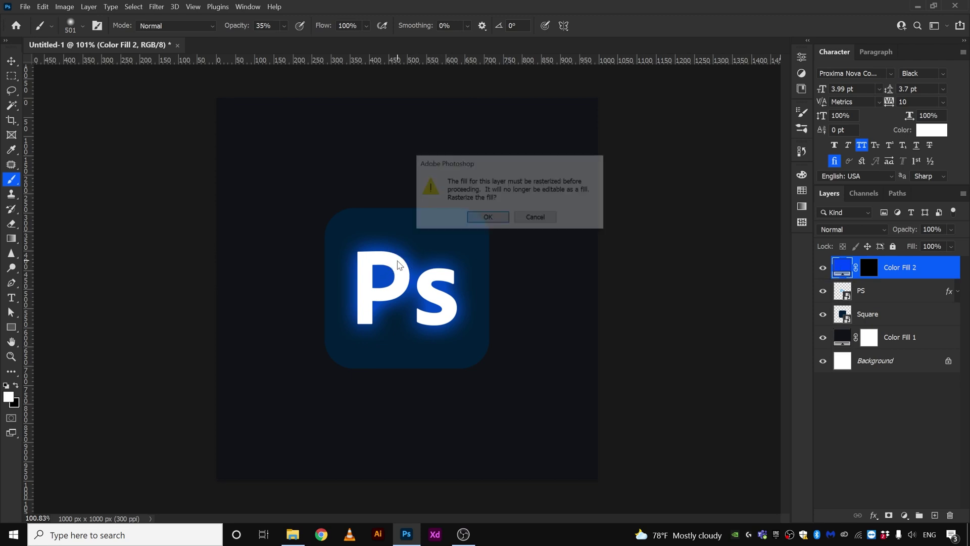
{"action": "left_click", "coordinate": [547, 221]}
{"action": "left_click", "coordinate": [869, 268]}
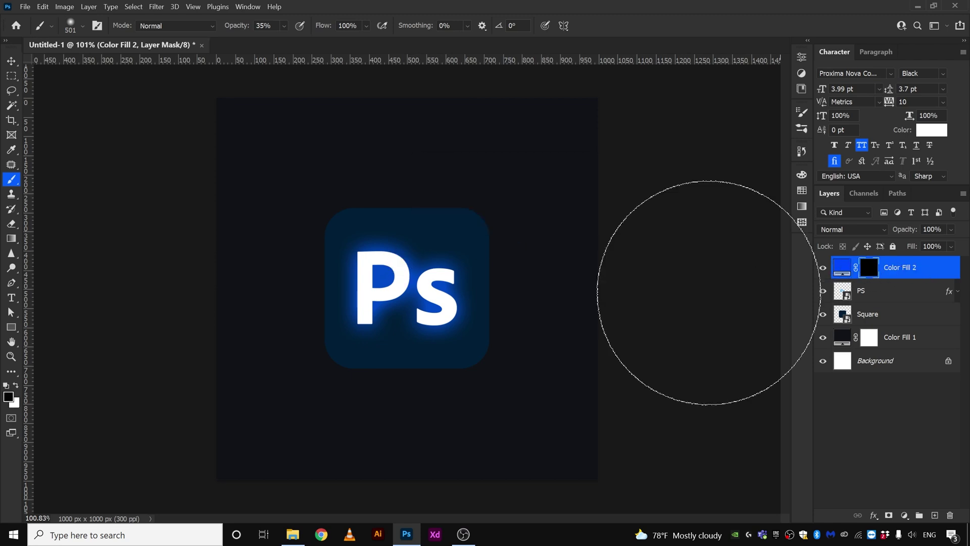
{"action": "left_click", "coordinate": [18, 387]}
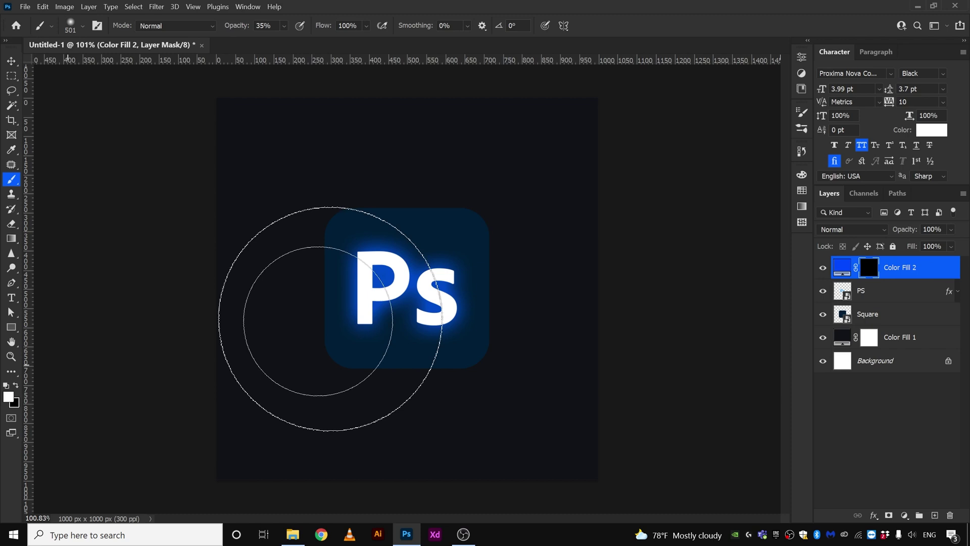
Step: Paint soft blue glow around the Ps icon with a ~445 px brush at about 21%, then set 536 px and 10%
{"action": "mouse_move", "coordinate": [382, 286]}
{"action": "left_mouse_down"}
{"action": "mouse_move", "coordinate": [326, 290]}
{"action": "mouse_move", "coordinate": [383, 288]}
{"action": "mouse_move", "coordinate": [379, 271]}
{"action": "mouse_move", "coordinate": [444, 296]}
{"action": "mouse_move", "coordinate": [446, 277]}
{"action": "mouse_move", "coordinate": [433, 271]}
{"action": "mouse_move", "coordinate": [429, 302]}
{"action": "left_mouse_up"}
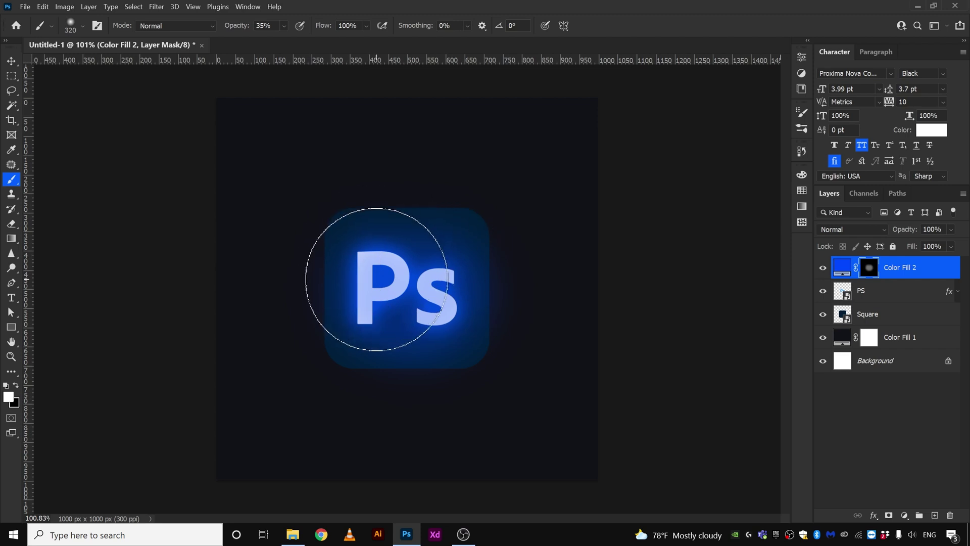
{"action": "key", "text": "alt"}
{"action": "mouse_move", "coordinate": [376, 272]}
{"action": "left_mouse_down"}
{"action": "mouse_move", "coordinate": [423, 272]}
{"action": "mouse_move", "coordinate": [401, 272]}
{"action": "left_mouse_up"}
{"action": "left_click", "coordinate": [284, 25]}
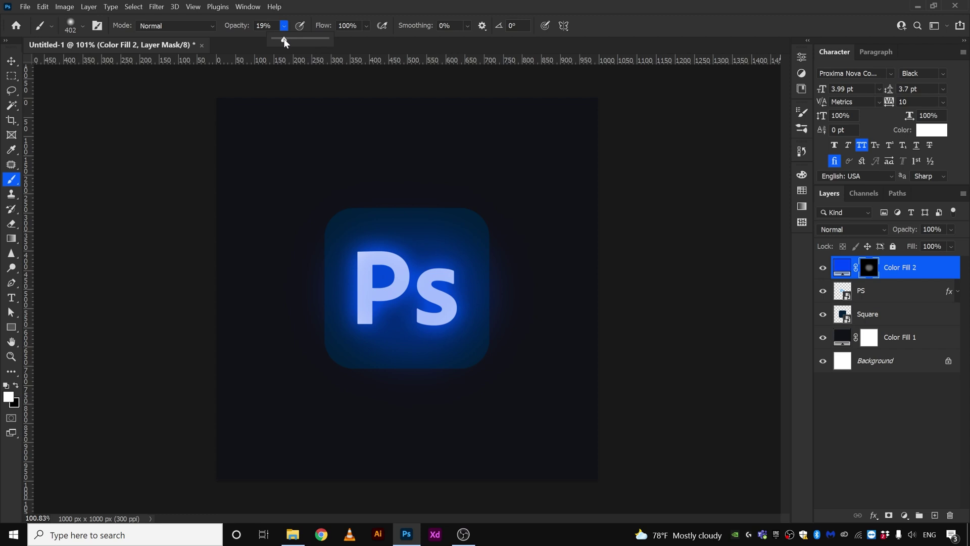
{"action": "left_click", "coordinate": [326, 10]}
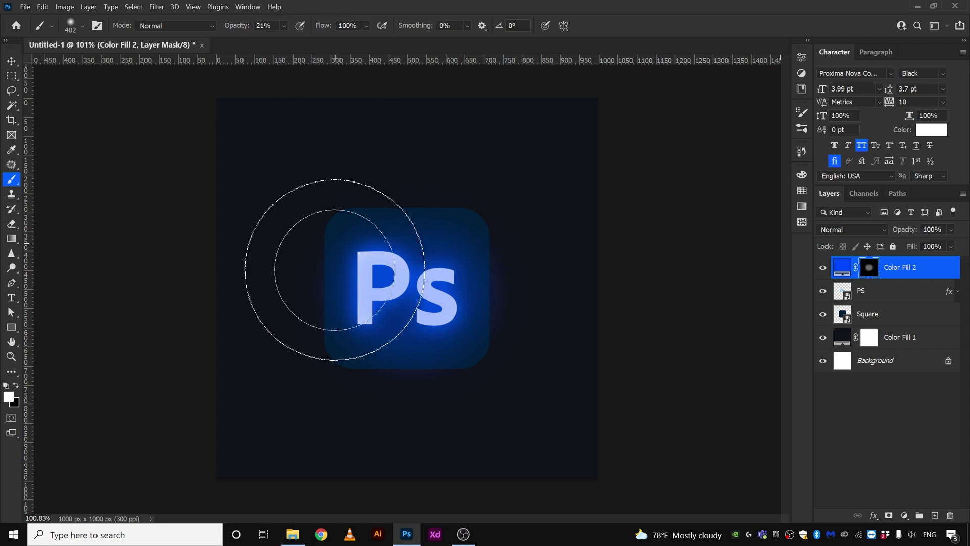
{"action": "mouse_move", "coordinate": [379, 277]}
{"action": "left_mouse_down"}
{"action": "mouse_move", "coordinate": [378, 303]}
{"action": "mouse_move", "coordinate": [425, 311]}
{"action": "mouse_move", "coordinate": [444, 297]}
{"action": "mouse_move", "coordinate": [444, 282]}
{"action": "mouse_move", "coordinate": [396, 321]}
{"action": "mouse_move", "coordinate": [367, 274]}
{"action": "mouse_move", "coordinate": [426, 265]}
{"action": "mouse_move", "coordinate": [418, 265]}
{"action": "left_mouse_up"}
{"action": "right_click", "coordinate": [373, 273], "text": "alt"}
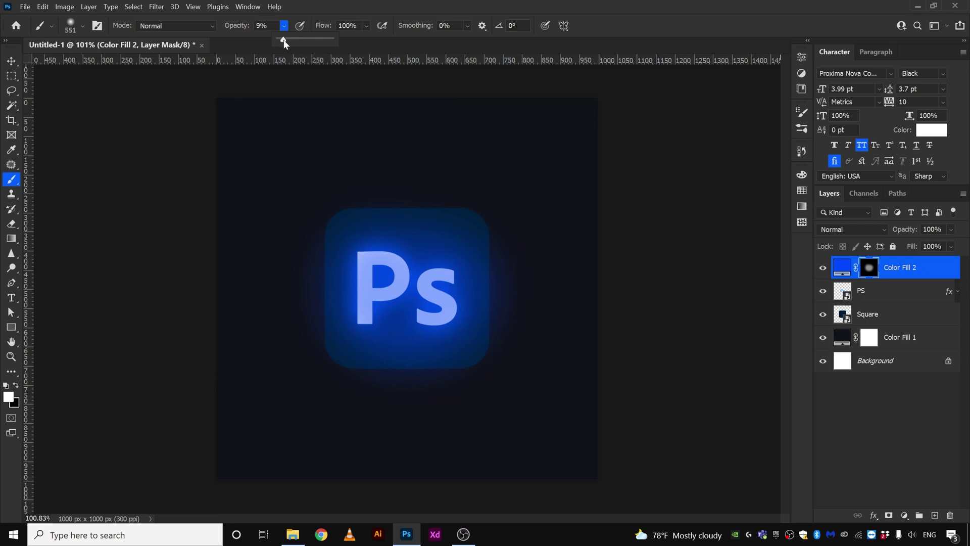
{"action": "left_click", "coordinate": [285, 42]}
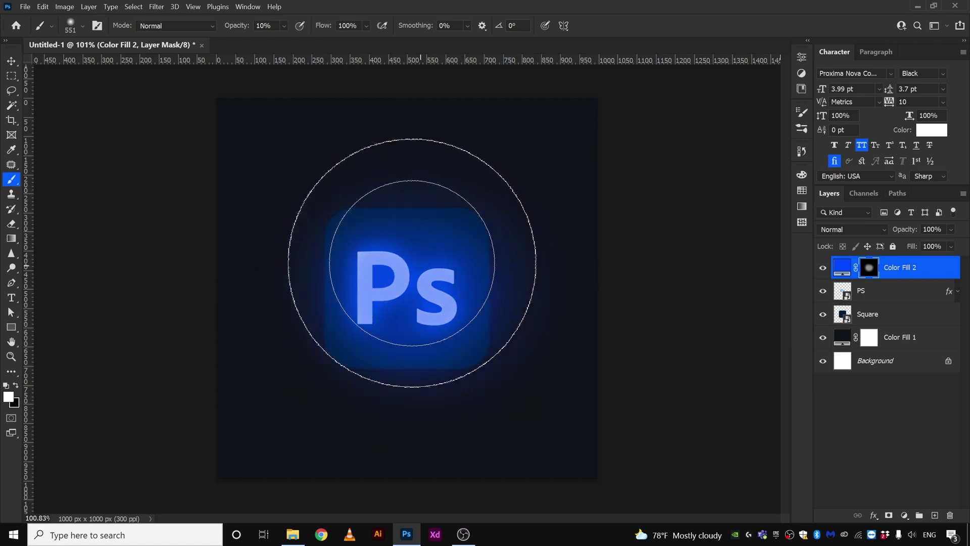
Step: Set the Color Fill 2 layer's blend mode to Color Dodge
{"action": "left_click", "coordinate": [12, 62]}
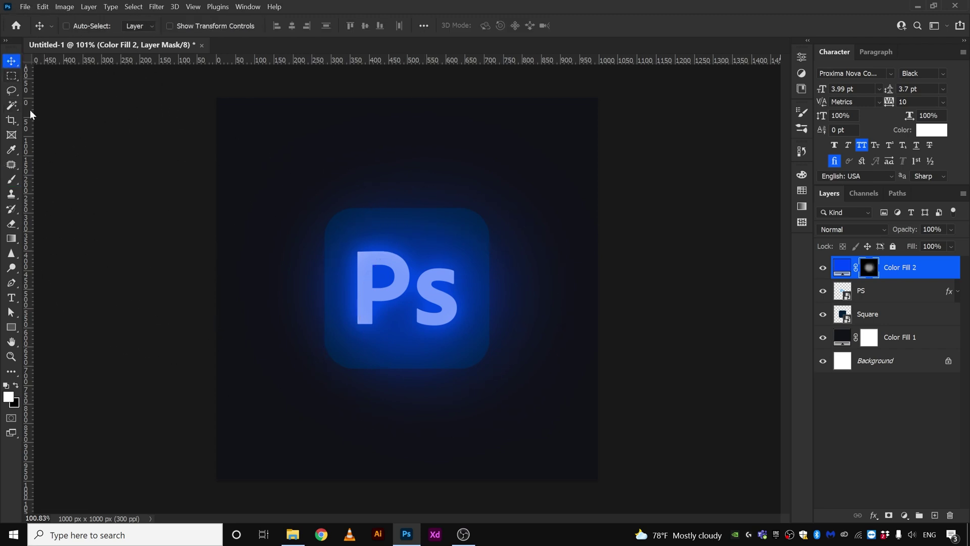
{"action": "left_click", "coordinate": [911, 275]}
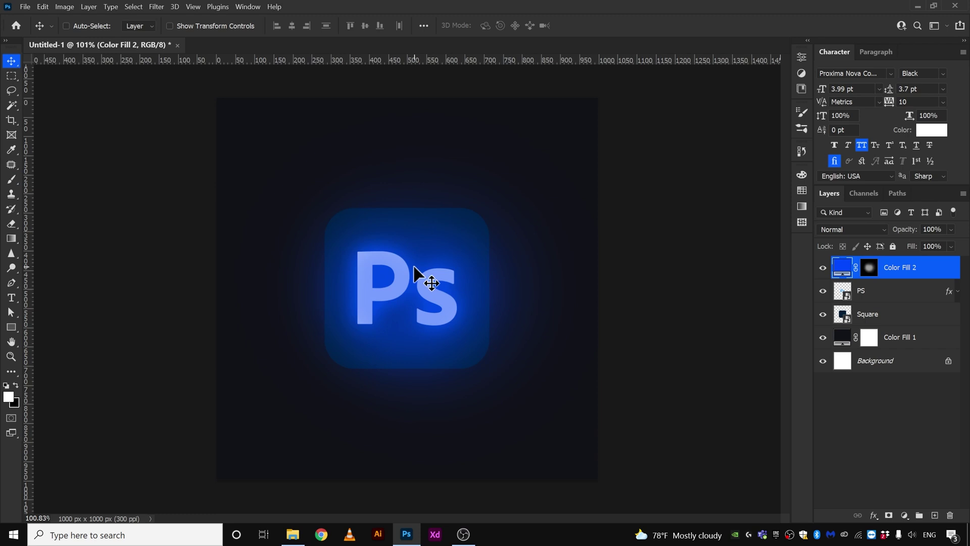
{"action": "left_click", "coordinate": [842, 229]}
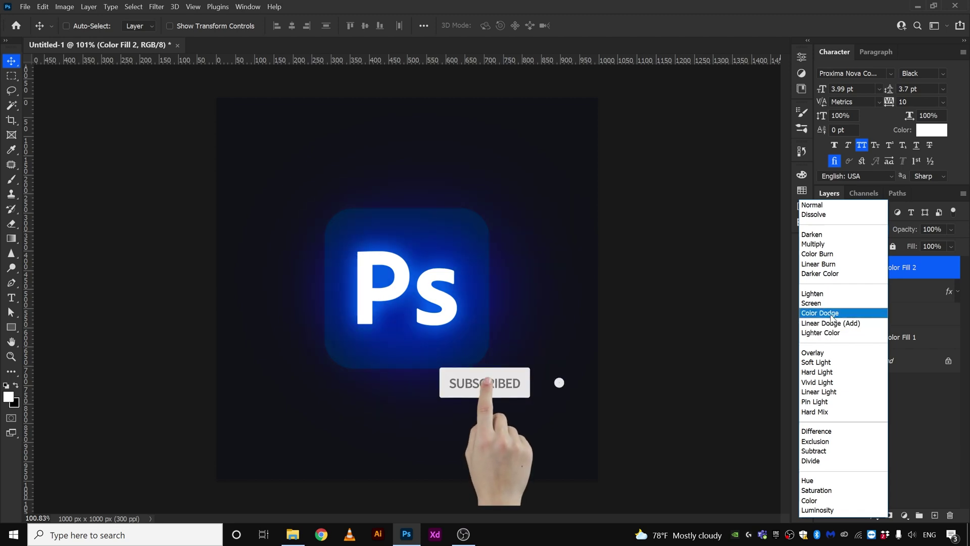
{"action": "left_click", "coordinate": [832, 315]}
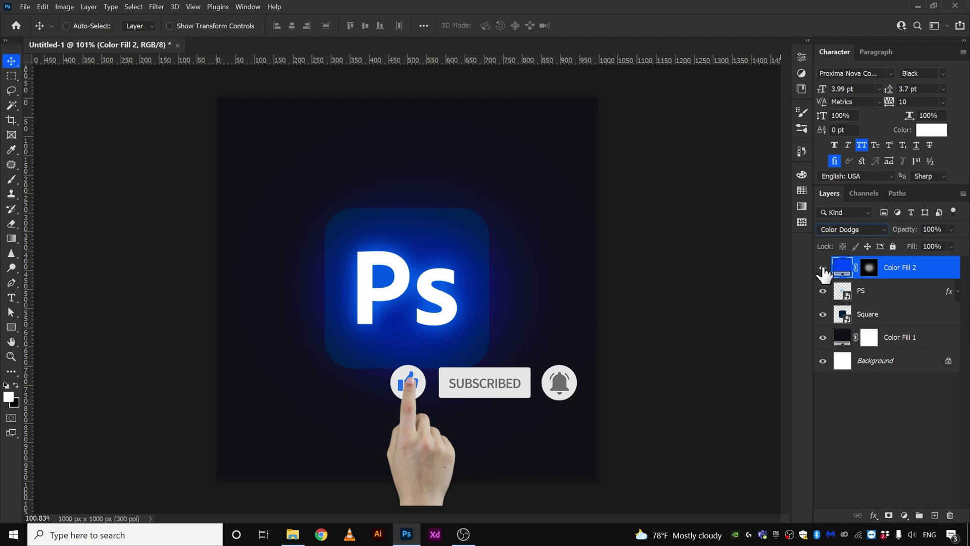
{"action": "scroll", "coordinate": [401, 299], "scroll_direction": "down", "scroll_amount": 4}
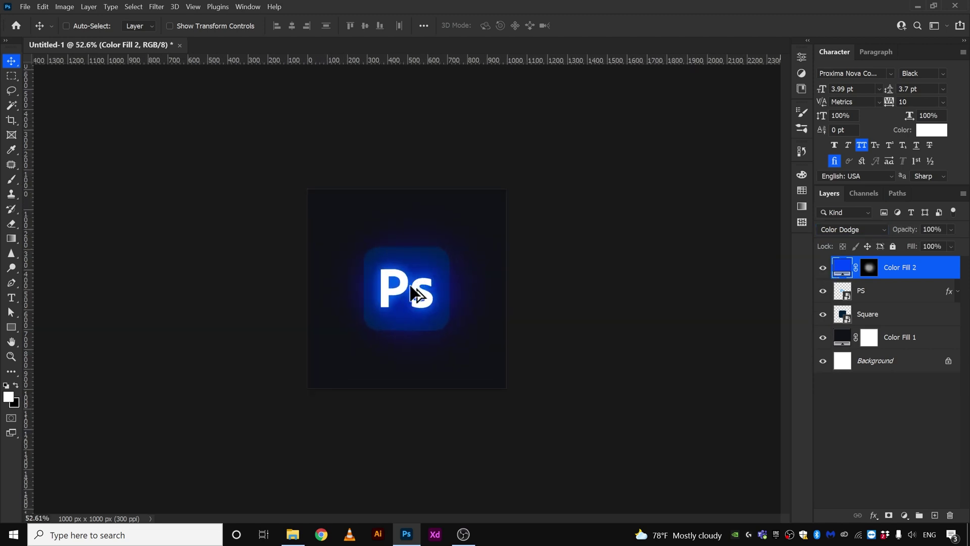
{"action": "scroll", "coordinate": [392, 305], "scroll_direction": "up", "scroll_amount": 5}
{"action": "scroll", "coordinate": [404, 303], "scroll_direction": "down", "scroll_amount": 3}
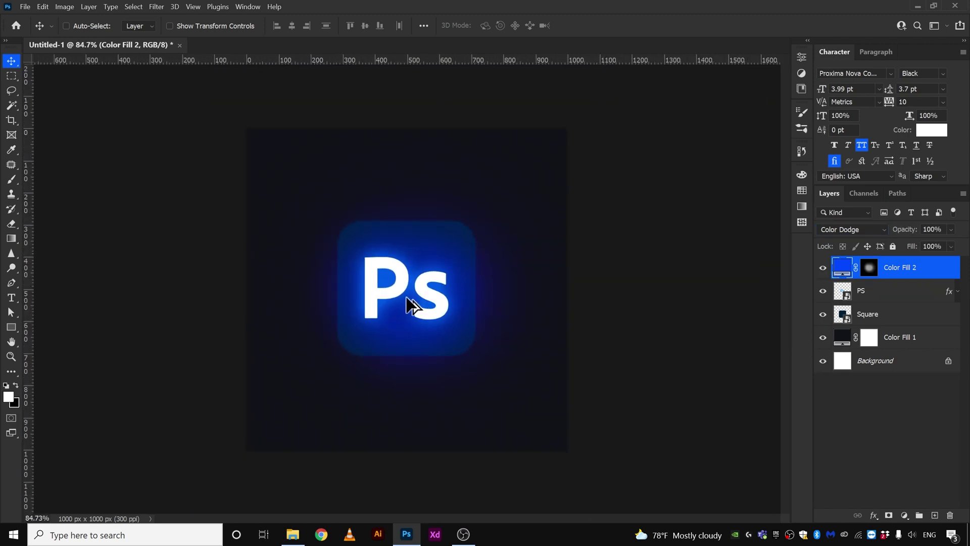
Step: Alt-drag a copy of Color Fill 2 beneath the Square layer, toggling the glows to compare
{"action": "left_click", "coordinate": [823, 269]}
{"action": "left_click", "coordinate": [823, 268]}
{"action": "left_click_drag", "start_coordinate": [904, 274], "coordinate": [907, 323]}
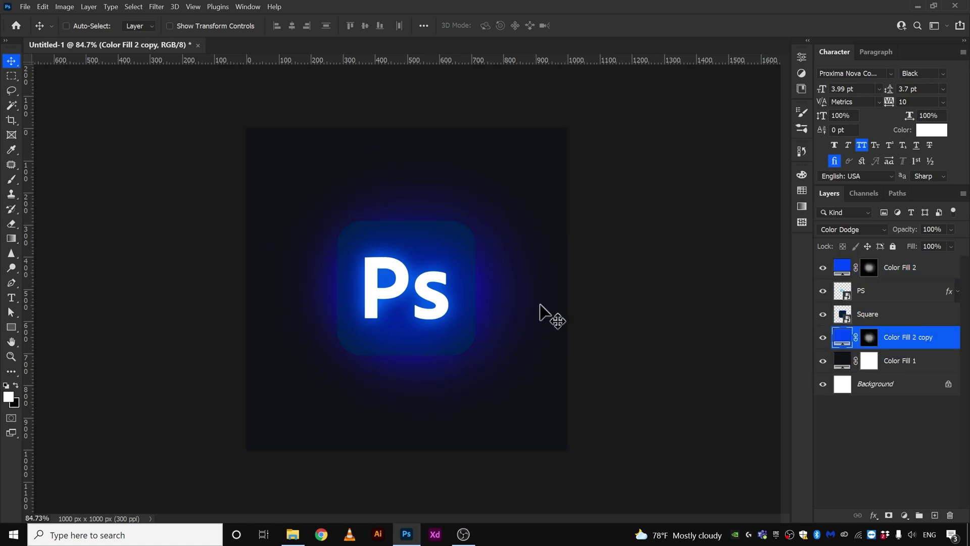
{"action": "left_click", "coordinate": [823, 337]}
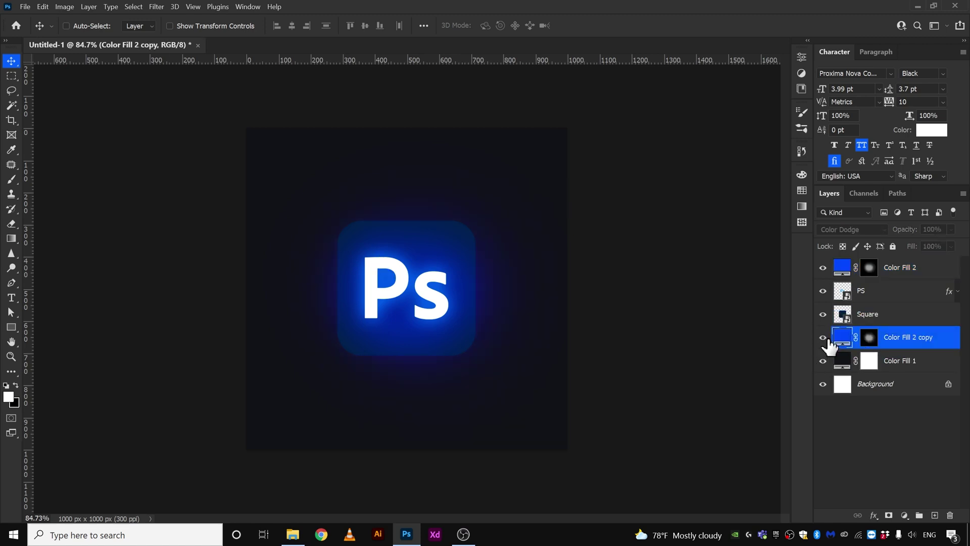
{"action": "left_click", "coordinate": [893, 272]}
{"action": "left_click", "coordinate": [890, 343]}
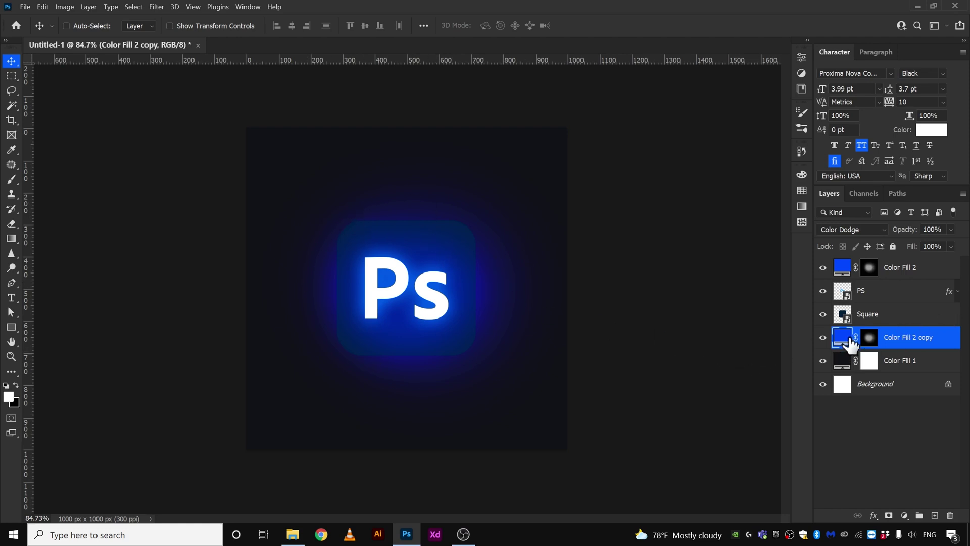
{"action": "left_click", "coordinate": [845, 268]}
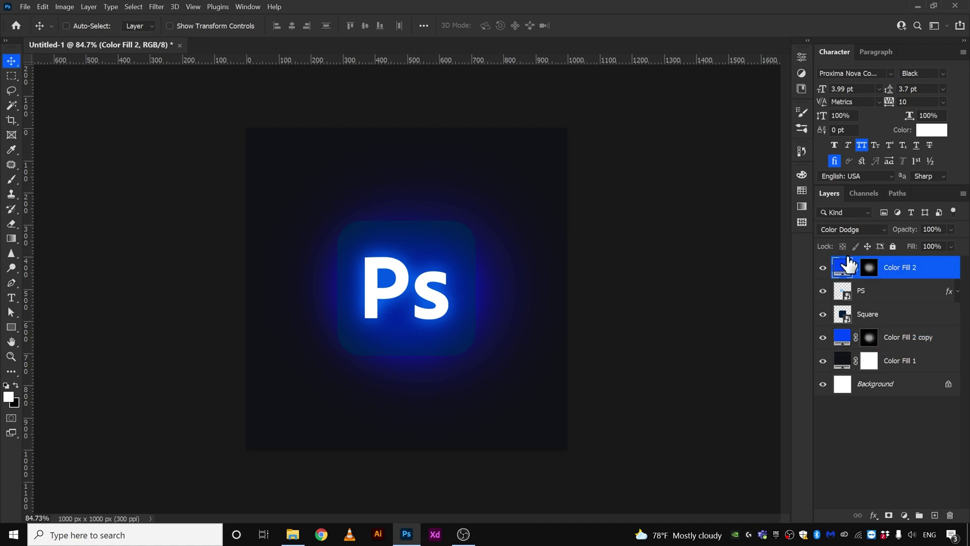
{"action": "left_click", "coordinate": [844, 346]}
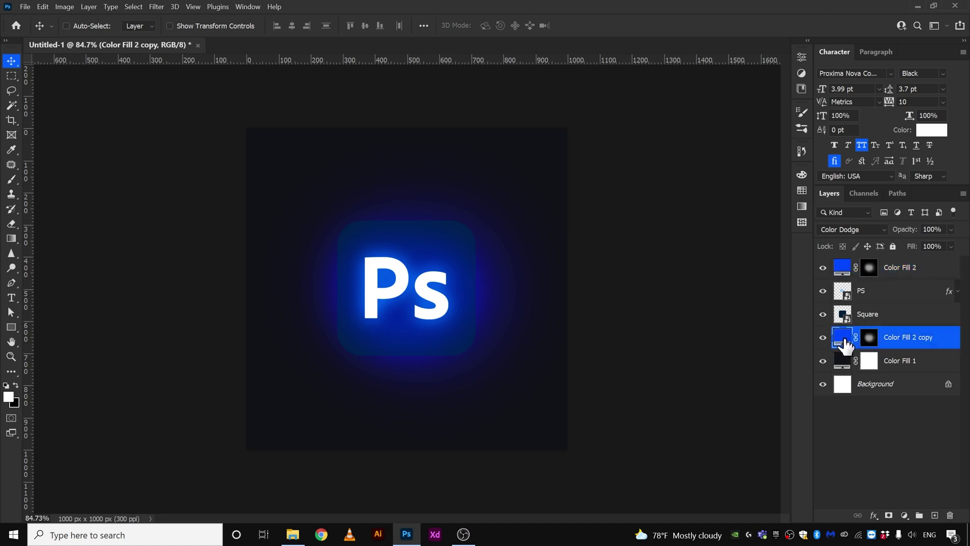
Step: Change the Color Fill 2 copy's fill to a lighter, less saturated blue
{"action": "double_click", "coordinate": [842, 337]}
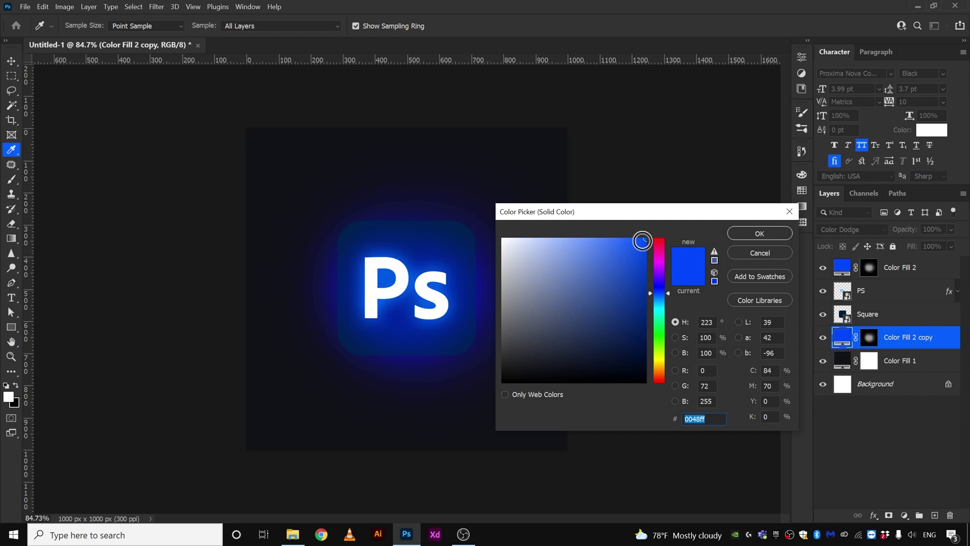
{"action": "left_click_drag", "start_coordinate": [663, 295], "coordinate": [669, 297]}
{"action": "left_click_drag", "start_coordinate": [636, 240], "coordinate": [629, 239]}
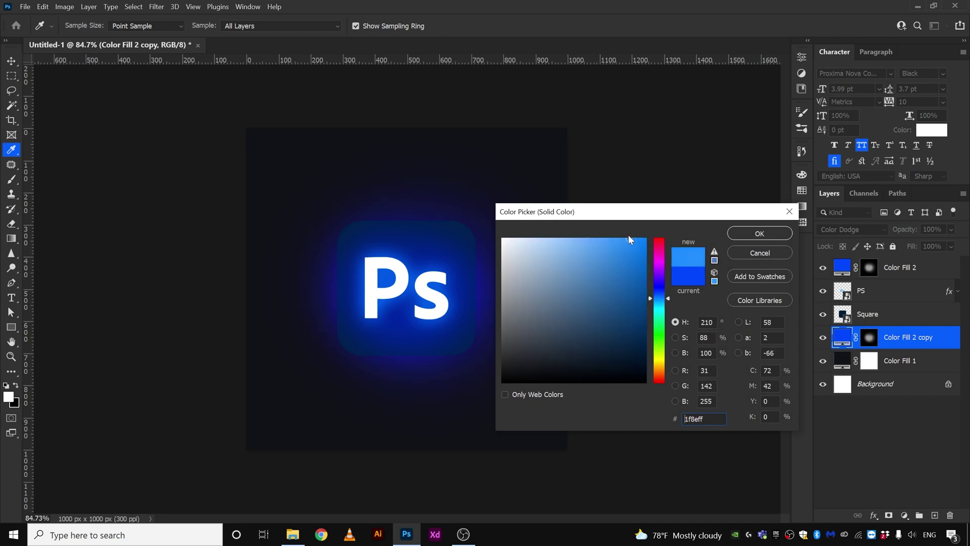
{"action": "left_click", "coordinate": [736, 234]}
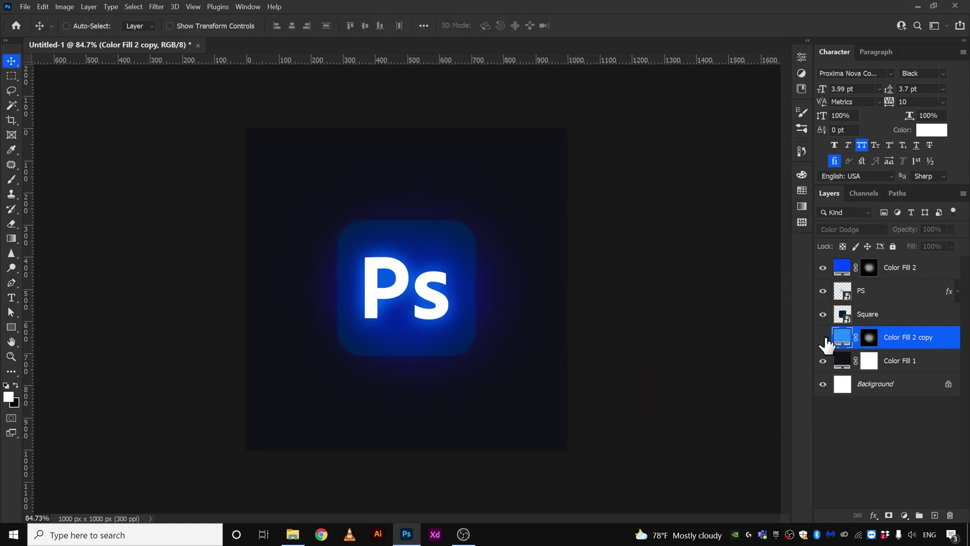
Step: Paint the copy's mask with the soft brush to spread the blue glow across the background
{"action": "left_click", "coordinate": [870, 337]}
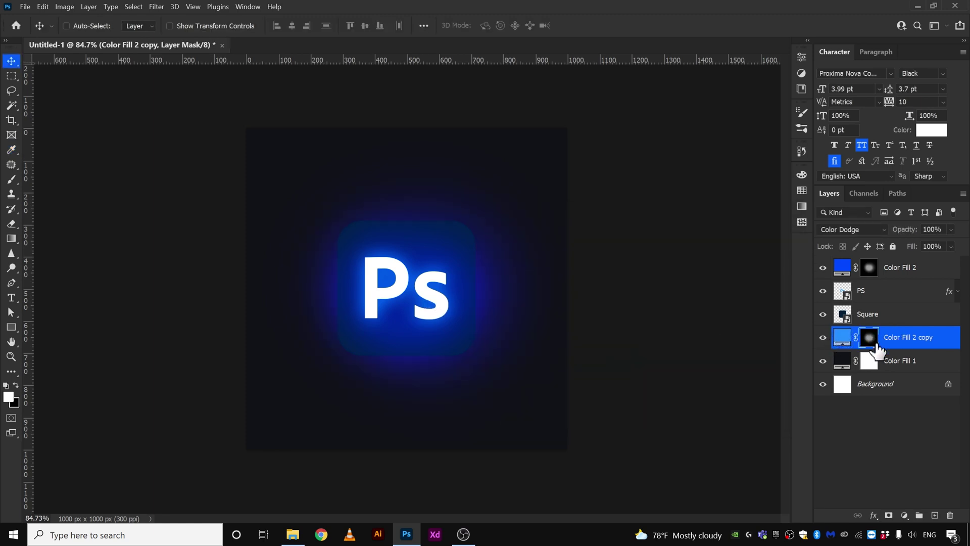
{"action": "left_click", "coordinate": [11, 179]}
{"action": "right_click", "coordinate": [11, 179]}
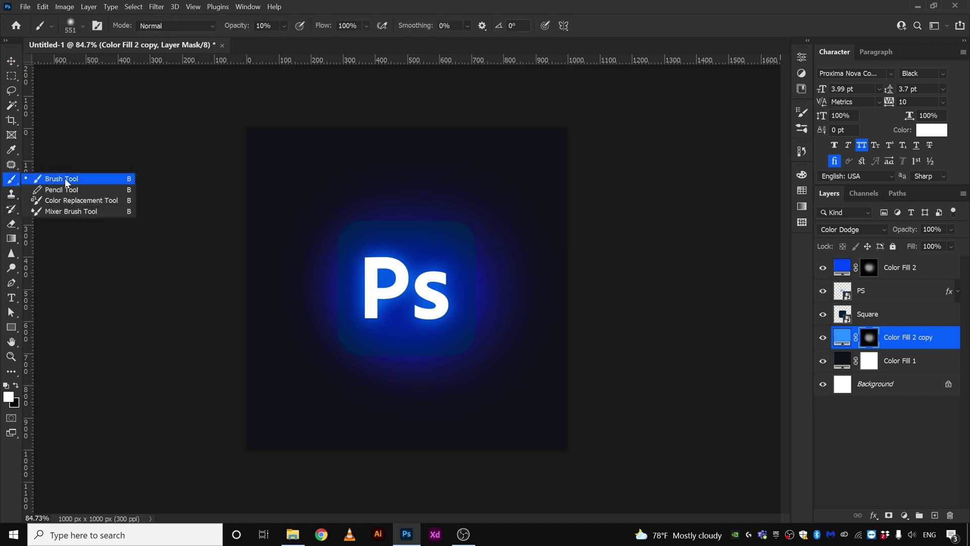
{"action": "left_click", "coordinate": [64, 179]}
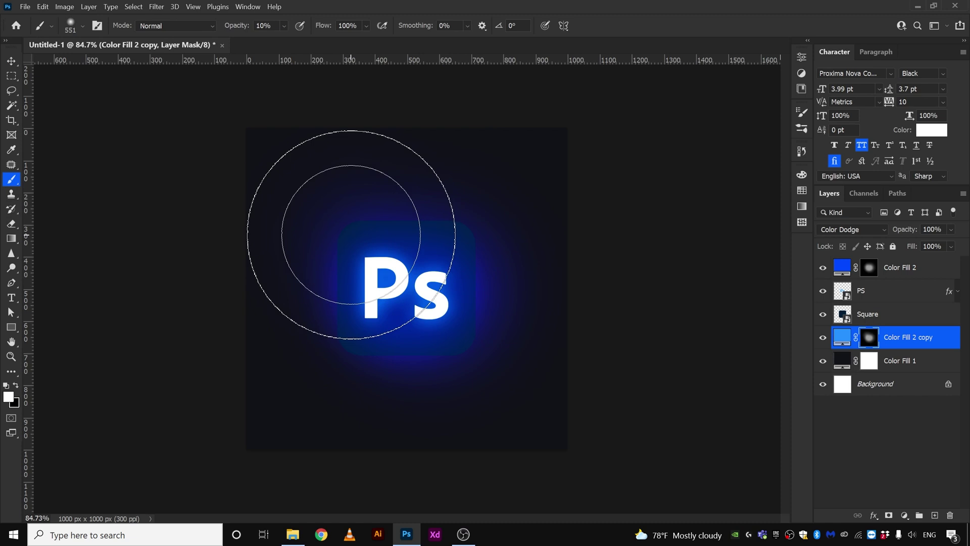
{"action": "mouse_move", "coordinate": [351, 234]}
{"action": "left_mouse_down"}
{"action": "mouse_move", "coordinate": [392, 243]}
{"action": "mouse_move", "coordinate": [361, 250]}
{"action": "mouse_move", "coordinate": [445, 250]}
{"action": "mouse_move", "coordinate": [460, 230]}
{"action": "mouse_move", "coordinate": [454, 376]}
{"action": "mouse_move", "coordinate": [462, 351]}
{"action": "mouse_move", "coordinate": [334, 345]}
{"action": "mouse_move", "coordinate": [333, 364]}
{"action": "mouse_move", "coordinate": [346, 347]}
{"action": "mouse_move", "coordinate": [386, 383]}
{"action": "mouse_move", "coordinate": [395, 365]}
{"action": "mouse_move", "coordinate": [429, 362]}
{"action": "mouse_move", "coordinate": [316, 374]}
{"action": "mouse_move", "coordinate": [336, 318]}
{"action": "mouse_move", "coordinate": [324, 311]}
{"action": "mouse_move", "coordinate": [320, 361]}
{"action": "mouse_move", "coordinate": [515, 344]}
{"action": "mouse_move", "coordinate": [483, 332]}
{"action": "mouse_move", "coordinate": [492, 303]}
{"action": "mouse_move", "coordinate": [510, 299]}
{"action": "mouse_move", "coordinate": [505, 244]}
{"action": "mouse_move", "coordinate": [524, 160]}
{"action": "mouse_move", "coordinate": [346, 224]}
{"action": "mouse_move", "coordinate": [292, 166]}
{"action": "mouse_move", "coordinate": [312, 157]}
{"action": "mouse_move", "coordinate": [262, 199]}
{"action": "mouse_move", "coordinate": [419, 162]}
{"action": "mouse_move", "coordinate": [354, 220]}
{"action": "mouse_move", "coordinate": [284, 246]}
{"action": "mouse_move", "coordinate": [319, 421]}
{"action": "mouse_move", "coordinate": [409, 320]}
{"action": "mouse_move", "coordinate": [419, 444]}
{"action": "mouse_move", "coordinate": [321, 286]}
{"action": "mouse_move", "coordinate": [280, 298]}
{"action": "mouse_move", "coordinate": [294, 337]}
{"action": "mouse_move", "coordinate": [337, 337]}
{"action": "mouse_move", "coordinate": [418, 280]}
{"action": "mouse_move", "coordinate": [394, 314]}
{"action": "mouse_move", "coordinate": [315, 261]}
{"action": "mouse_move", "coordinate": [310, 172]}
{"action": "mouse_move", "coordinate": [288, 207]}
{"action": "mouse_move", "coordinate": [306, 199]}
{"action": "mouse_move", "coordinate": [295, 196]}
{"action": "mouse_move", "coordinate": [315, 192]}
{"action": "left_mouse_up"}
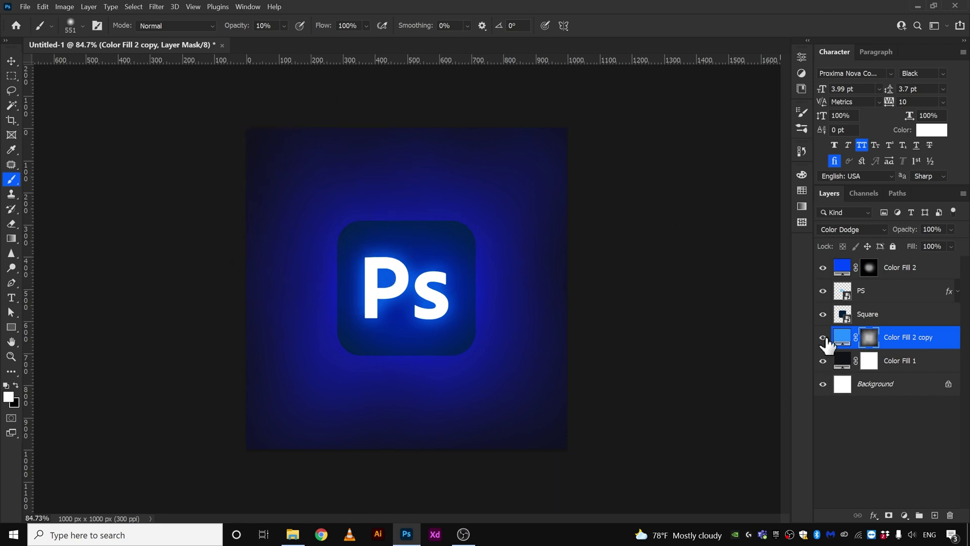
Step: Change the glow copy's fill colour to a lighter blue
{"action": "double_click", "coordinate": [841, 338]}
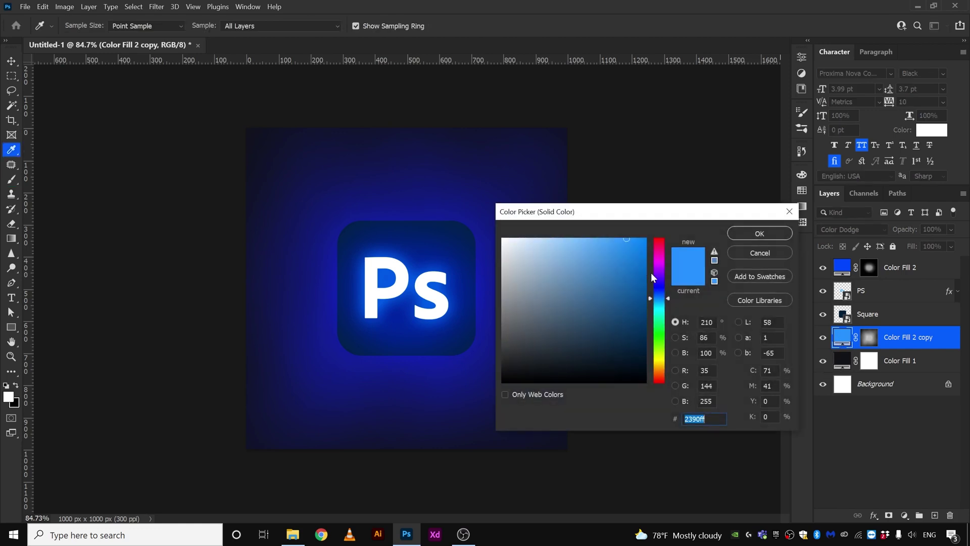
{"action": "mouse_move", "coordinate": [631, 248]}
{"action": "left_mouse_down"}
{"action": "mouse_move", "coordinate": [596, 248]}
{"action": "mouse_move", "coordinate": [603, 241]}
{"action": "left_mouse_up"}
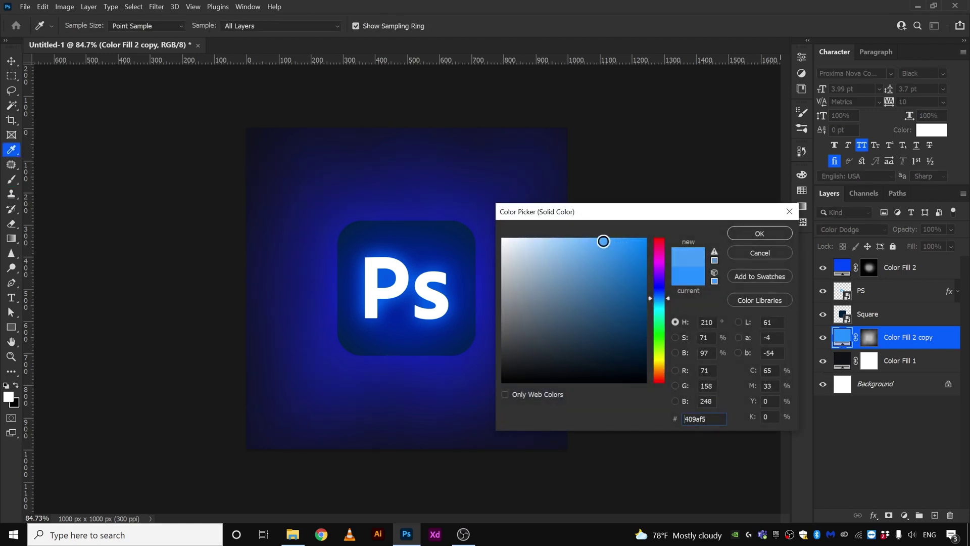
{"action": "left_click", "coordinate": [759, 233]}
{"action": "key", "text": "b"}
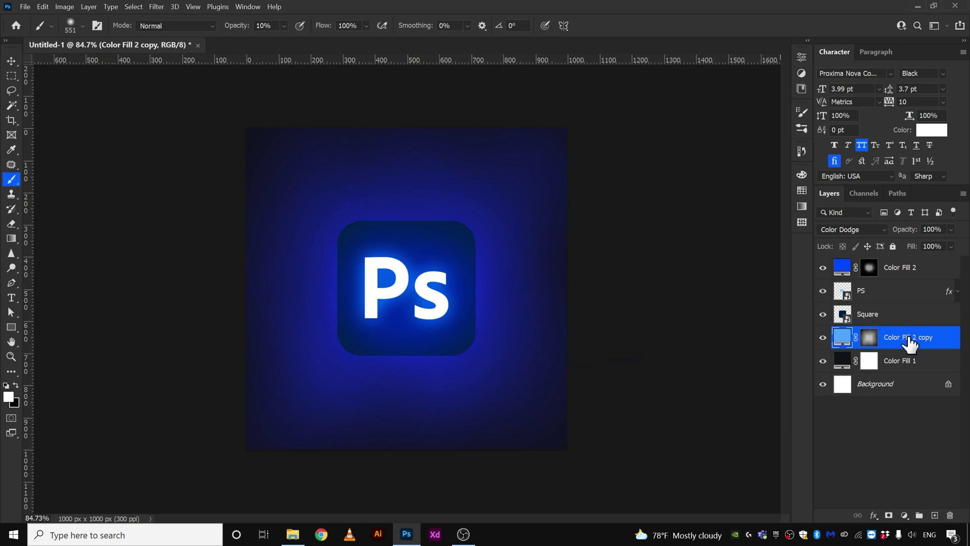
Step: Set the Color Fill 2 copy blend mode to Linear Dodge (Add)
{"action": "left_click", "coordinate": [848, 229]}
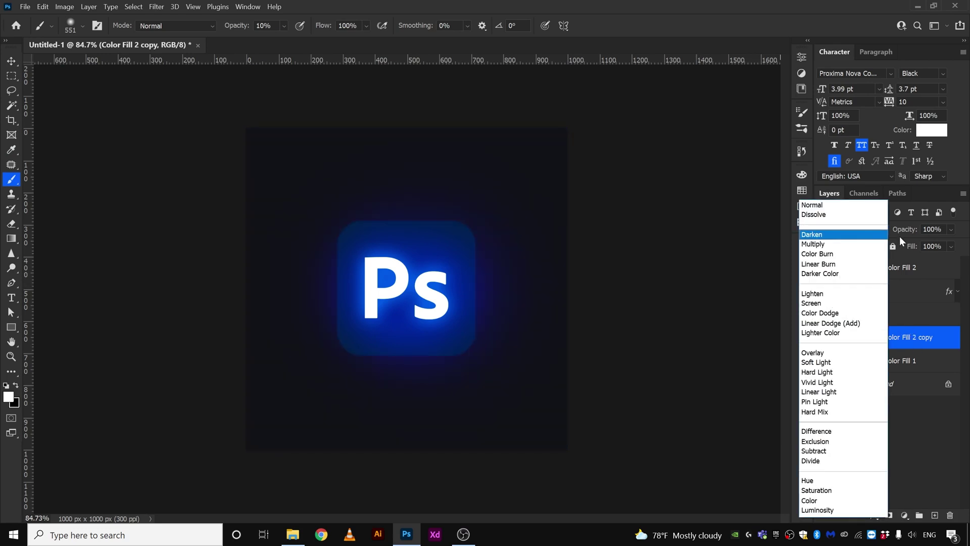
{"action": "left_click", "coordinate": [899, 235]}
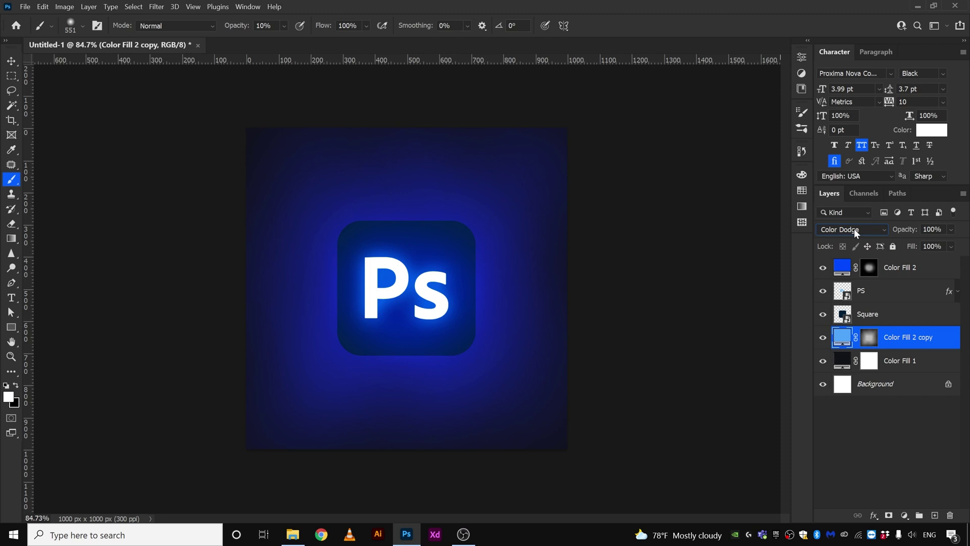
{"action": "left_click", "coordinate": [854, 229]}
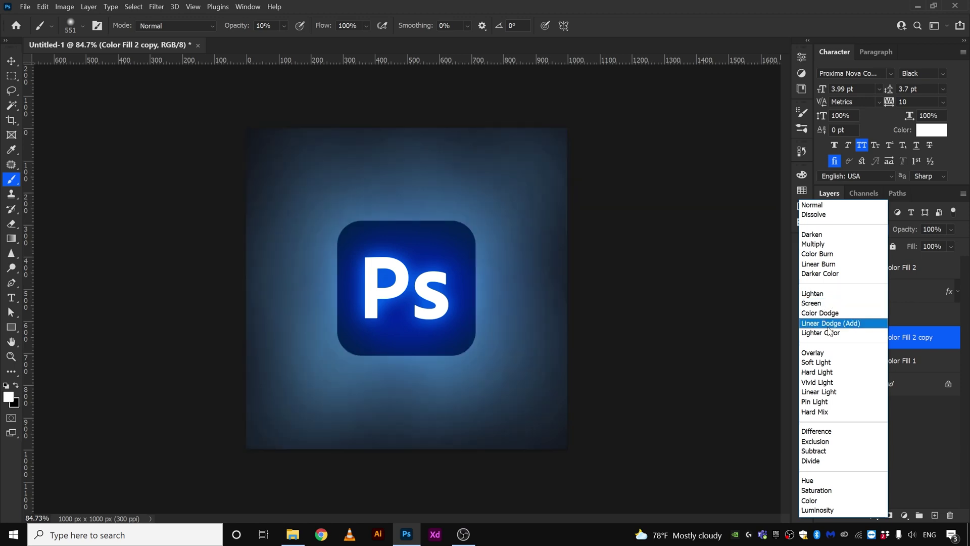
{"action": "left_click", "coordinate": [829, 324]}
Step: Recolour the glow copy fill to the deeper blue #117ae5
{"action": "double_click", "coordinate": [842, 337]}
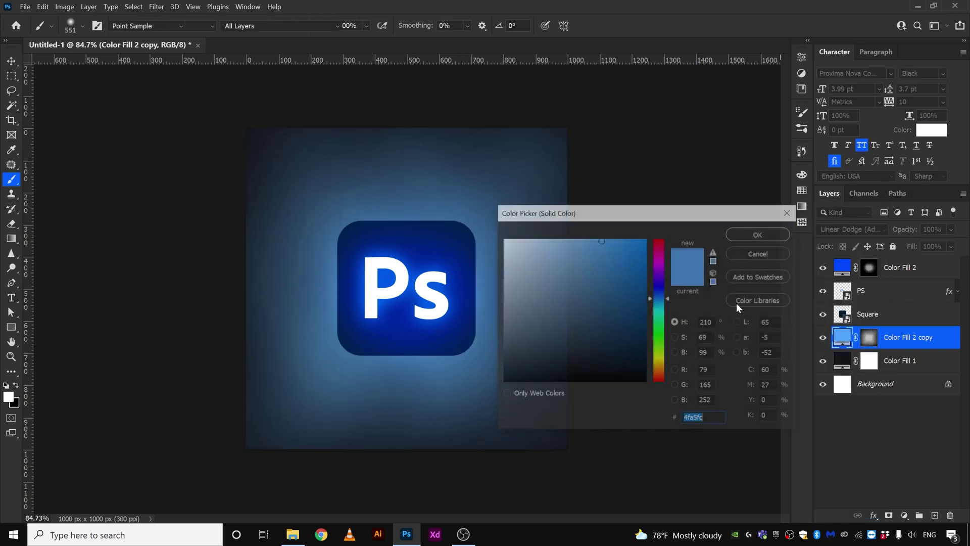
{"action": "left_click_drag", "start_coordinate": [649, 213], "coordinate": [728, 202]}
{"action": "mouse_move", "coordinate": [703, 240]}
{"action": "left_mouse_down"}
{"action": "mouse_move", "coordinate": [718, 244]}
{"action": "mouse_move", "coordinate": [727, 284]}
{"action": "mouse_move", "coordinate": [752, 290]}
{"action": "mouse_move", "coordinate": [726, 258]}
{"action": "mouse_move", "coordinate": [725, 275]}
{"action": "left_mouse_up"}
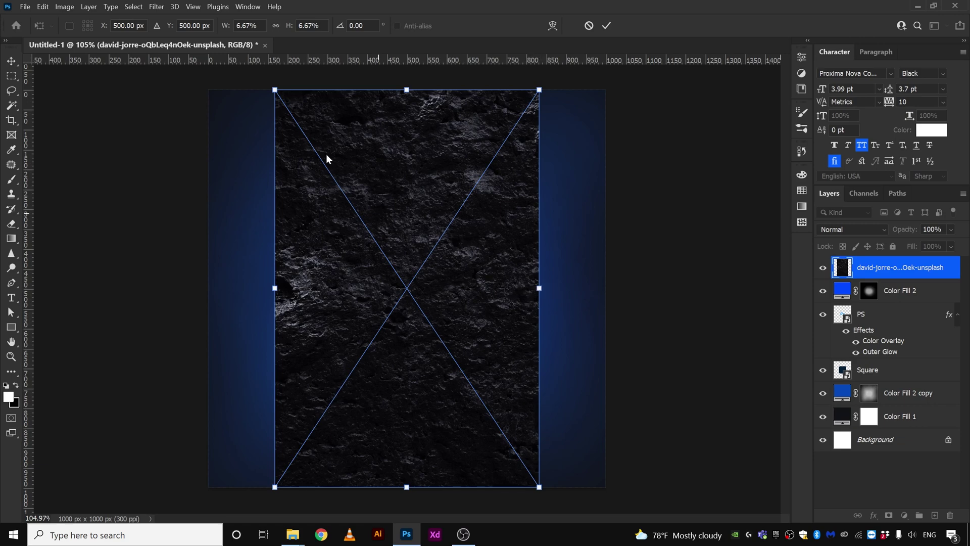
Step: Enlarge the rock texture to cover the canvas, move it below the glow copy, and blend it with Overlay
{"action": "left_click_drag", "start_coordinate": [540, 287], "coordinate": [613, 287]}
{"action": "key", "text": "Return"}
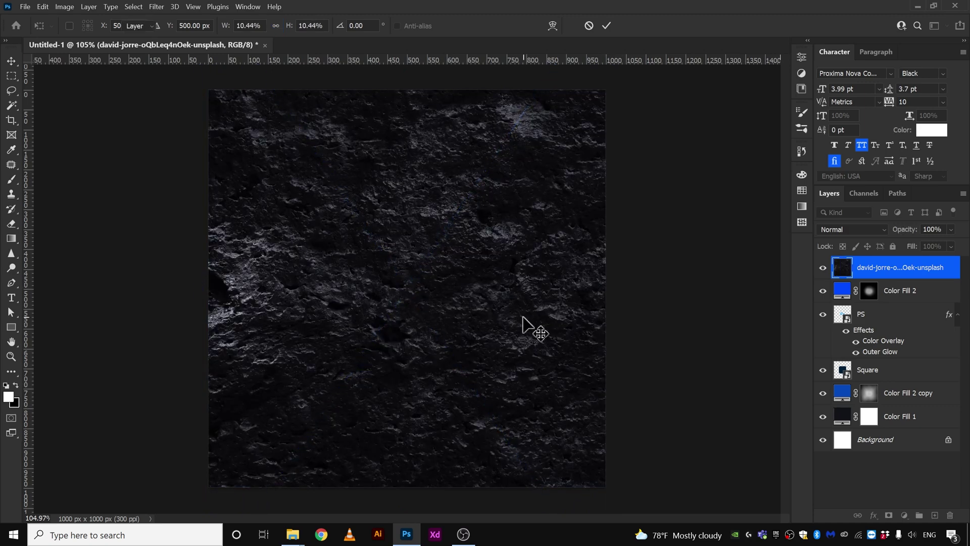
{"action": "left_click_drag", "start_coordinate": [891, 276], "coordinate": [892, 406]}
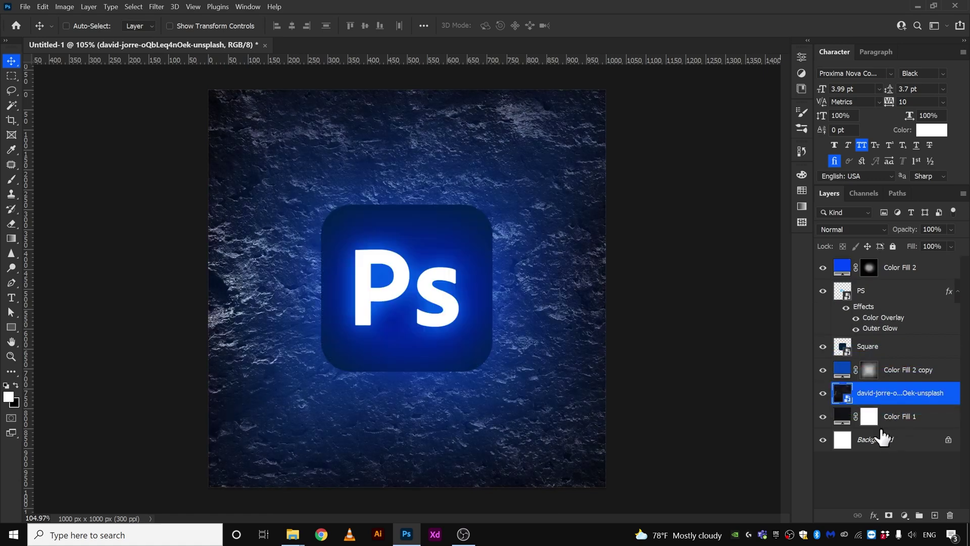
{"action": "left_click", "coordinate": [875, 230]}
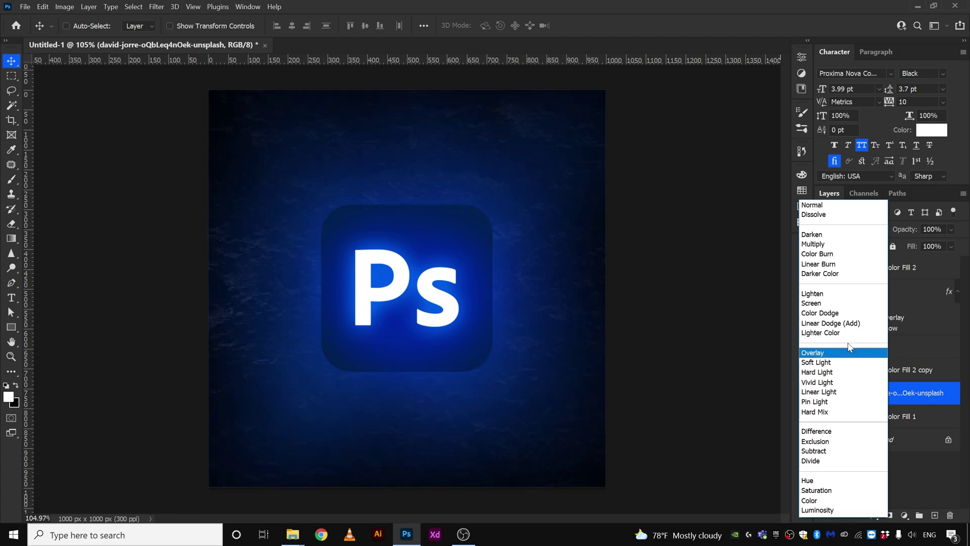
{"action": "left_click", "coordinate": [850, 353]}
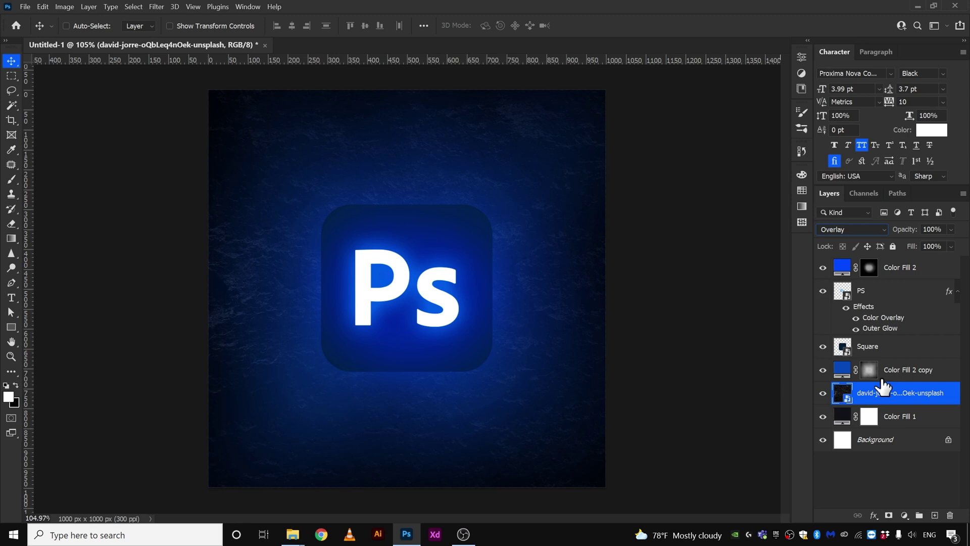
Step: Paint on the Color Fill 2 copy mask to darken the glow around the logo square
{"action": "left_click", "coordinate": [870, 370]}
{"action": "key", "text": "b"}
{"action": "mouse_move", "coordinate": [474, 279]}
{"action": "left_mouse_down"}
{"action": "mouse_move", "coordinate": [523, 234]}
{"action": "mouse_move", "coordinate": [462, 238]}
{"action": "mouse_move", "coordinate": [427, 227]}
{"action": "mouse_move", "coordinate": [554, 315]}
{"action": "left_mouse_up"}
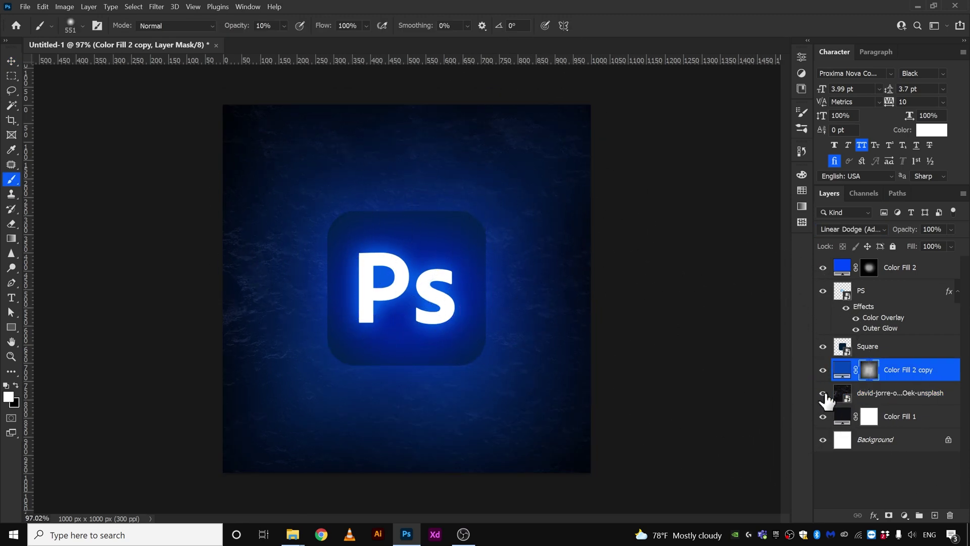
Step: Compare with the rock texture toggled off and on, then refine the Color Fill 2 glow over the Ps letters
{"action": "left_click", "coordinate": [901, 393]}
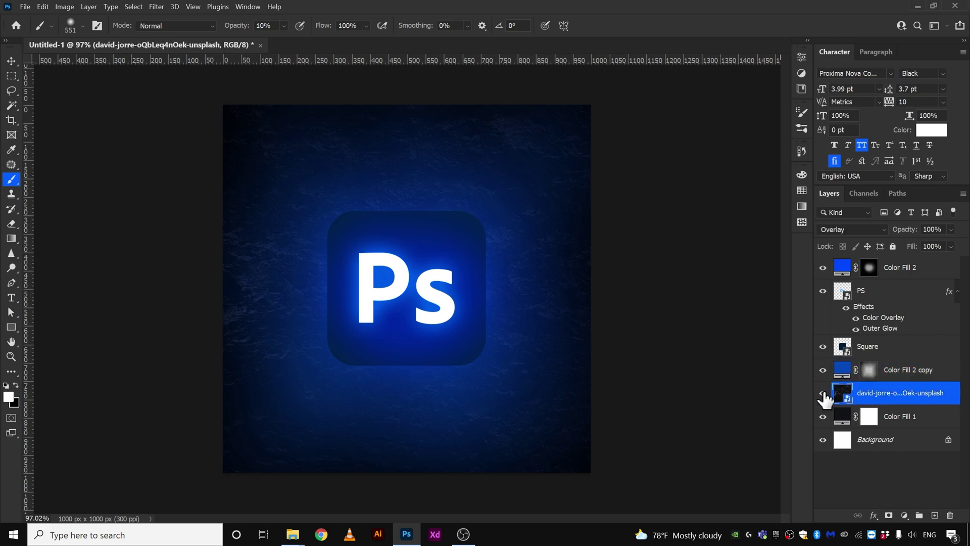
{"action": "left_click", "coordinate": [822, 393]}
{"action": "left_click", "coordinate": [822, 394]}
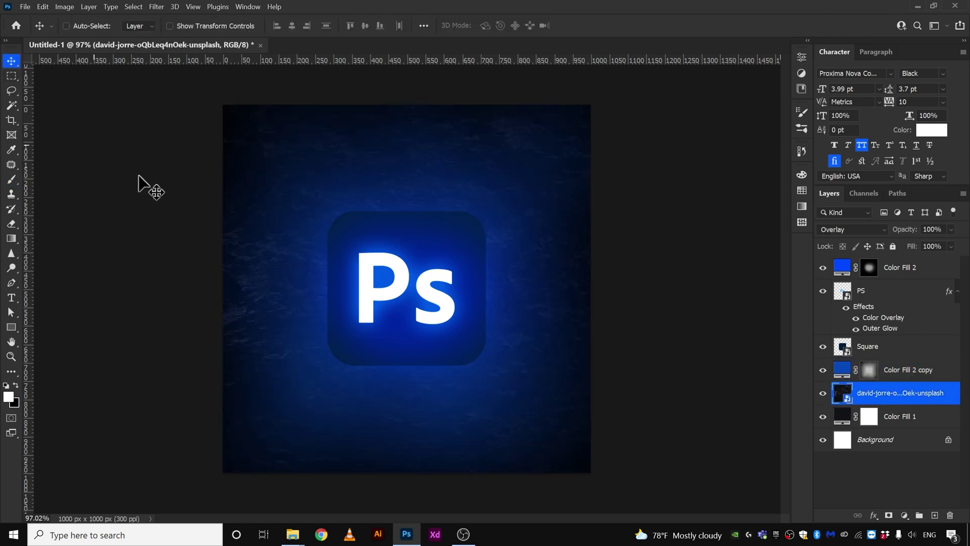
{"action": "left_click", "coordinate": [290, 293], "text": "ctrl"}
{"action": "mouse_move", "coordinate": [324, 289]}
{"action": "left_mouse_down"}
{"action": "mouse_move", "coordinate": [312, 297]}
{"action": "mouse_move", "coordinate": [403, 340]}
{"action": "mouse_move", "coordinate": [412, 321]}
{"action": "mouse_move", "coordinate": [406, 329]}
{"action": "mouse_move", "coordinate": [399, 314]}
{"action": "mouse_move", "coordinate": [389, 321]}
{"action": "mouse_move", "coordinate": [468, 346]}
{"action": "mouse_move", "coordinate": [564, 288]}
{"action": "mouse_move", "coordinate": [433, 314]}
{"action": "mouse_move", "coordinate": [409, 351]}
{"action": "mouse_move", "coordinate": [382, 338]}
{"action": "left_mouse_up"}
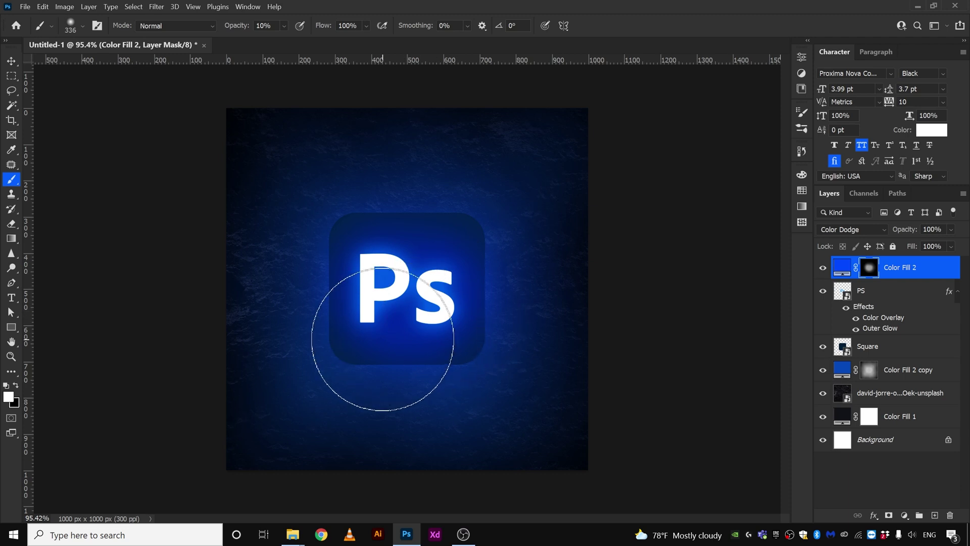